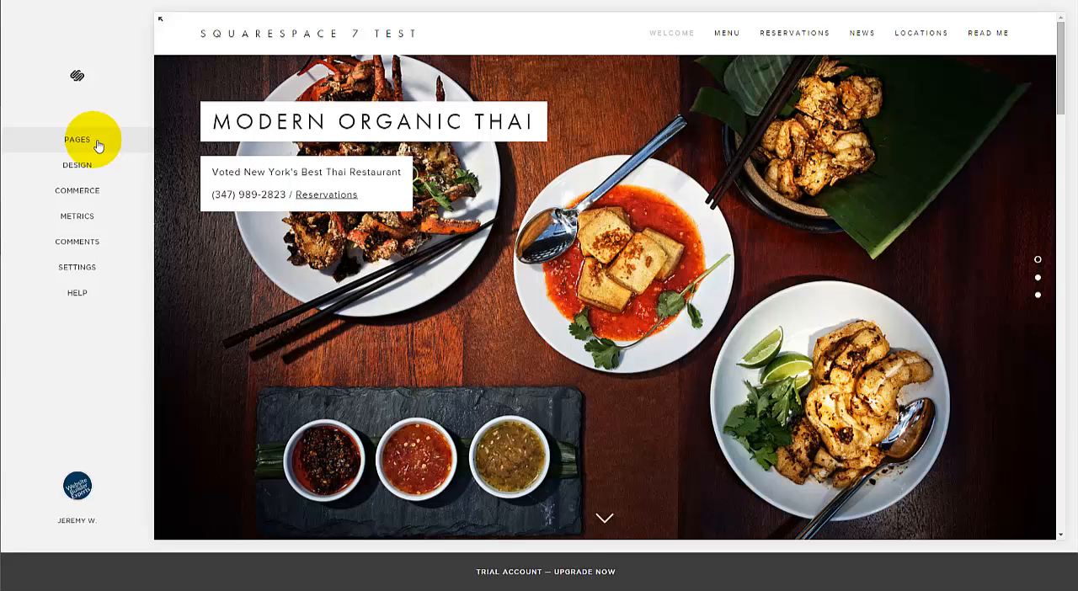
# Step: Open the Eat Together page within Welcome and look through its banner, image gallery and text columns
pyautogui.click(78, 140)
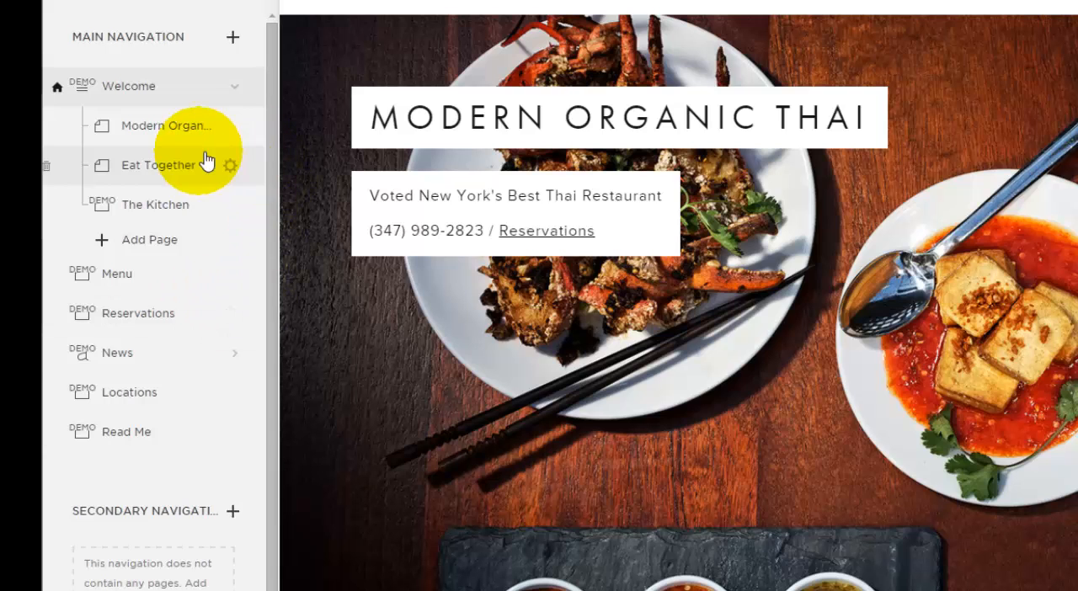
pyautogui.click(176, 161)
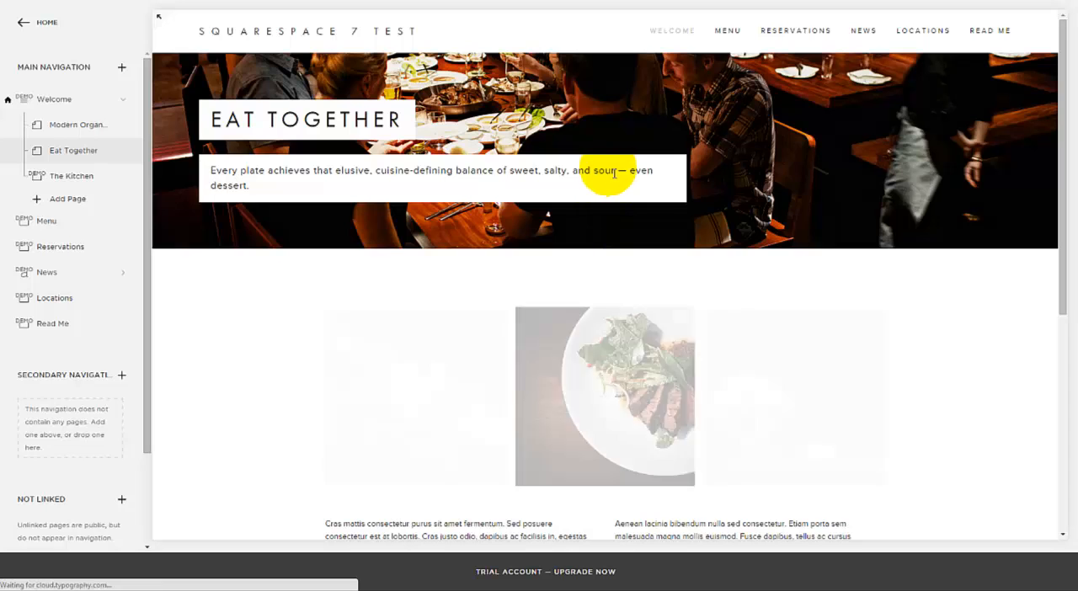
pyautogui.scroll(-2, 608, 189)
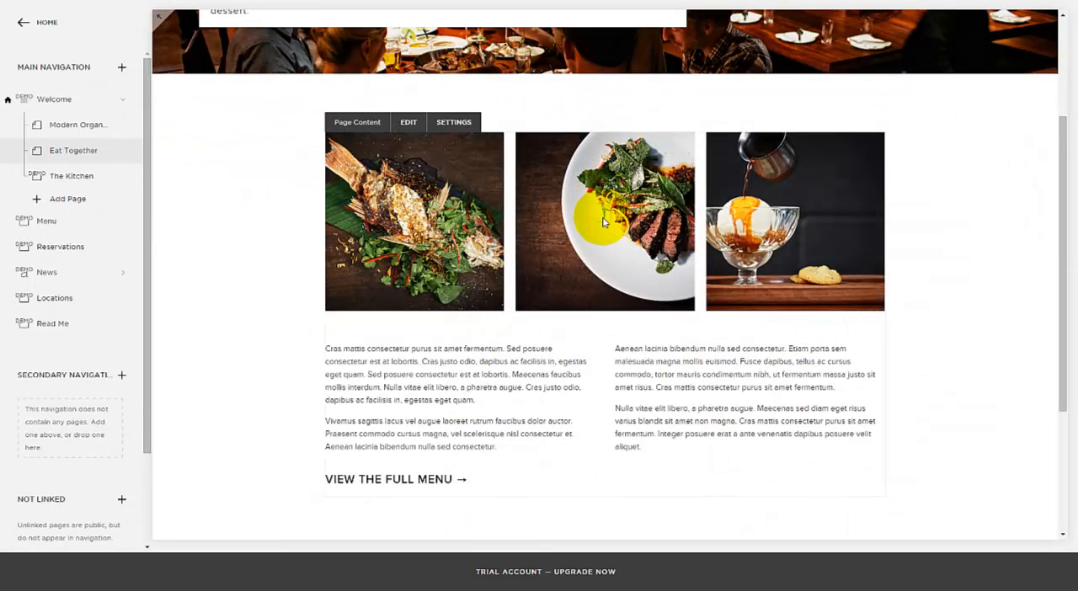
pyautogui.scroll(2, 603, 222)
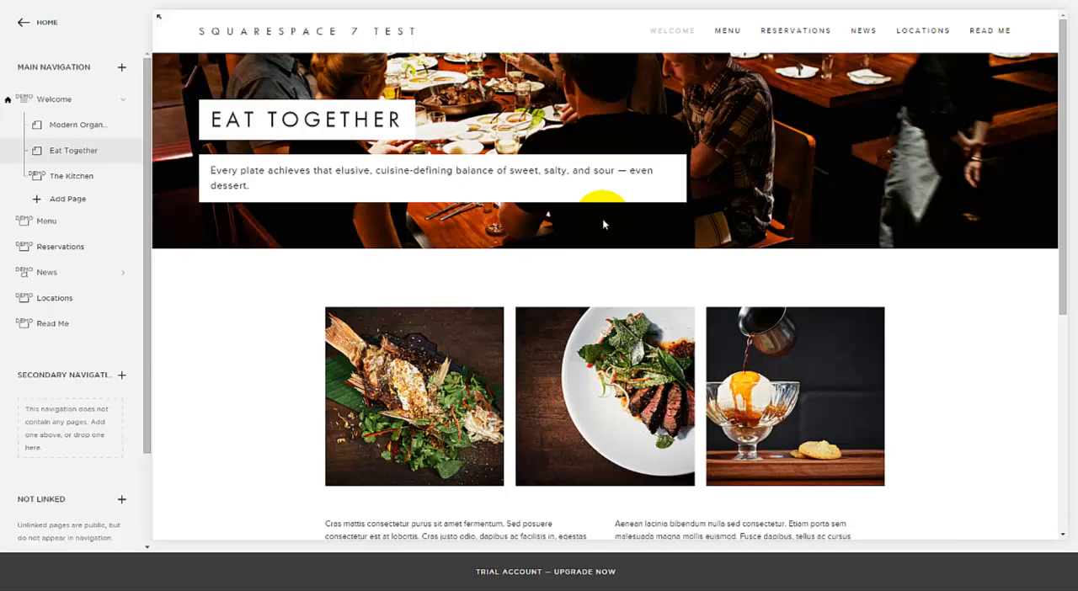
pyautogui.scroll(-1, 602, 218)
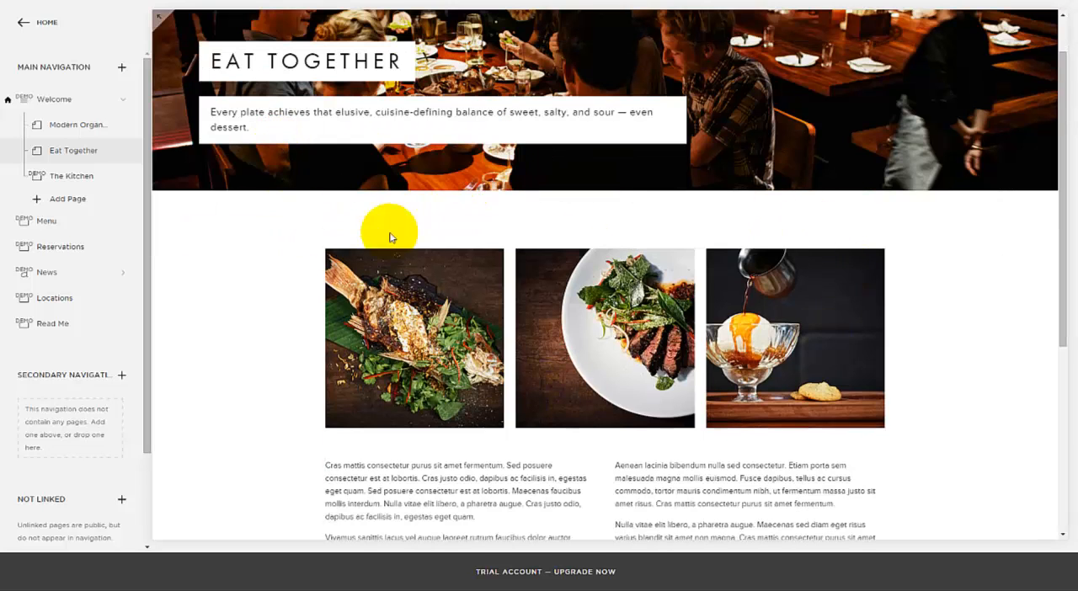
pyautogui.scroll(-1, 384, 186)
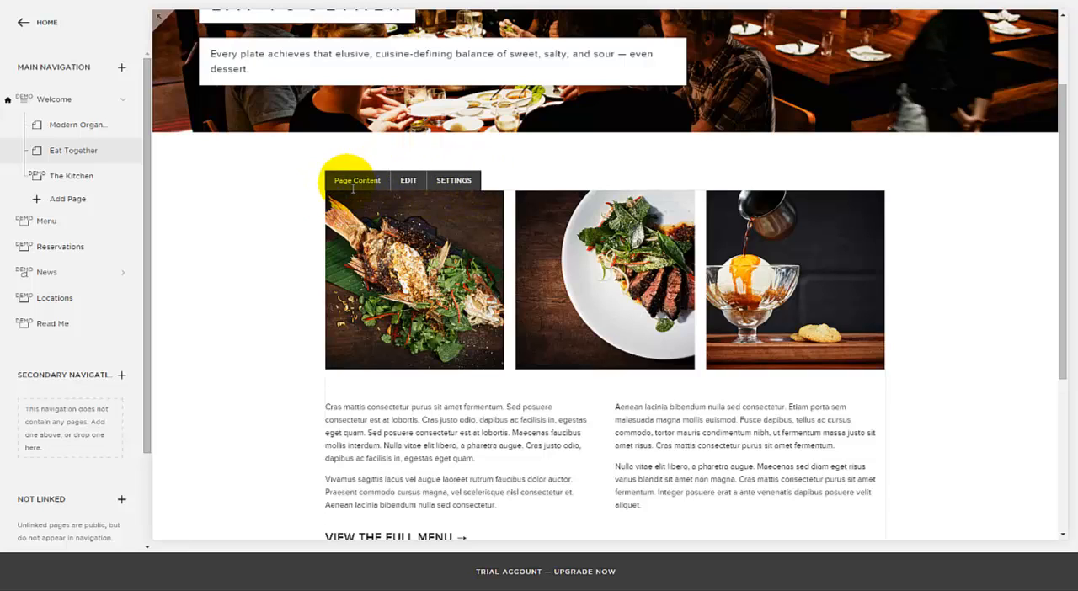
pyautogui.scroll(-2, 429, 246)
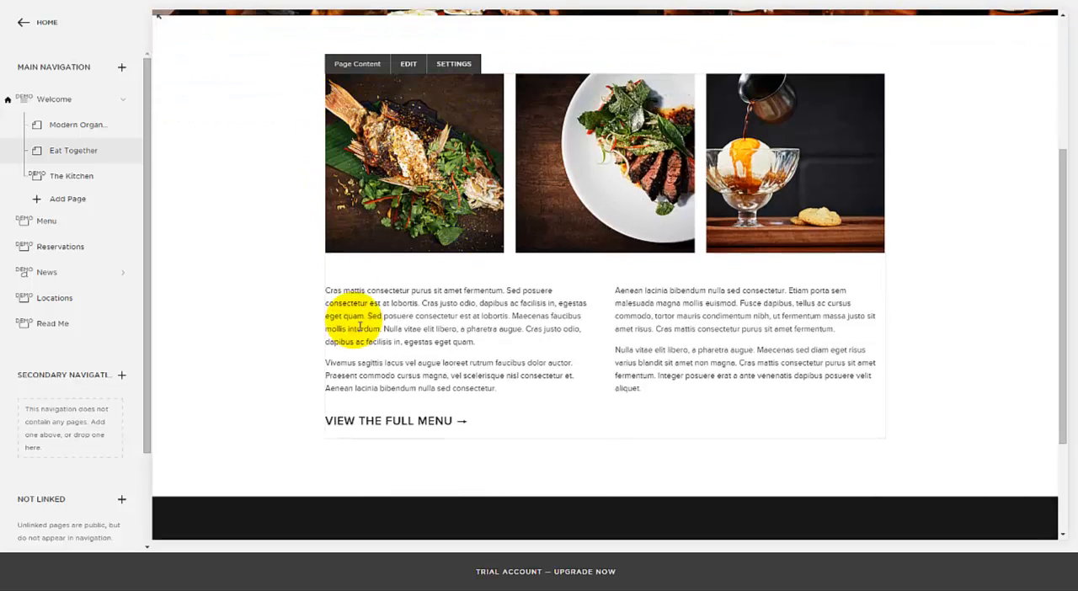
pyautogui.scroll(1, 445, 243)
pyautogui.scroll(1, 534, 331)
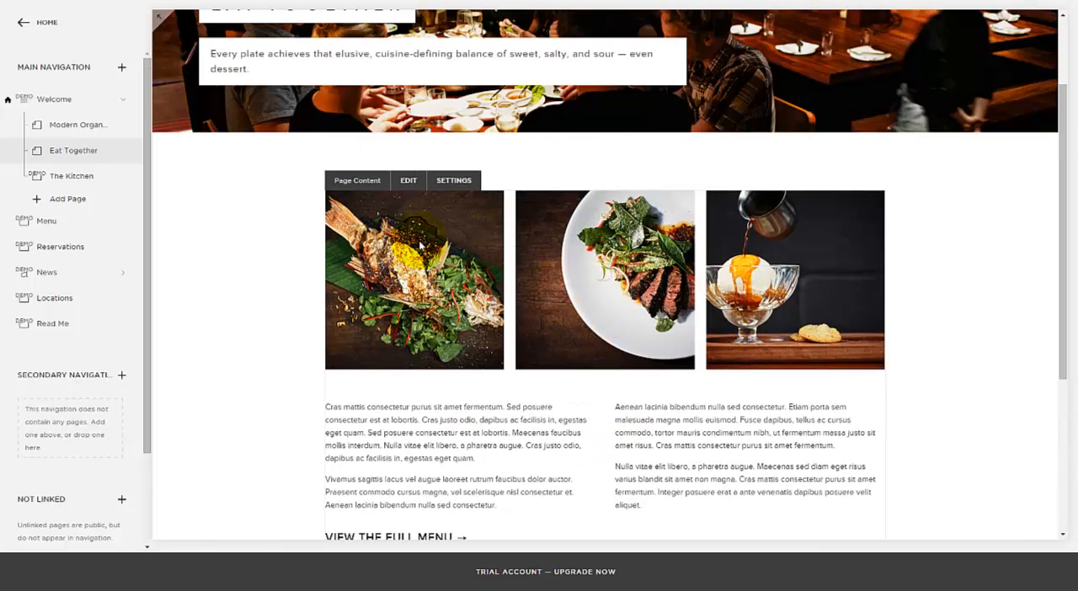
# Step: Open the Eat Together page content for editing and check the gallery block's editing options, leaving the gallery as is
pyautogui.click(409, 180)
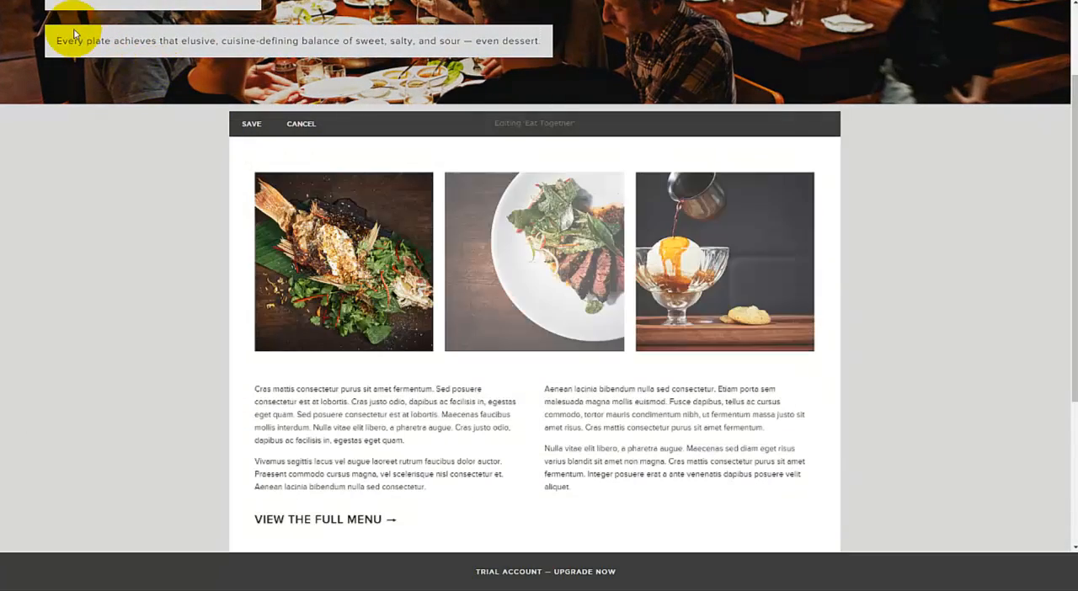
pyautogui.moveTo(346, 245)
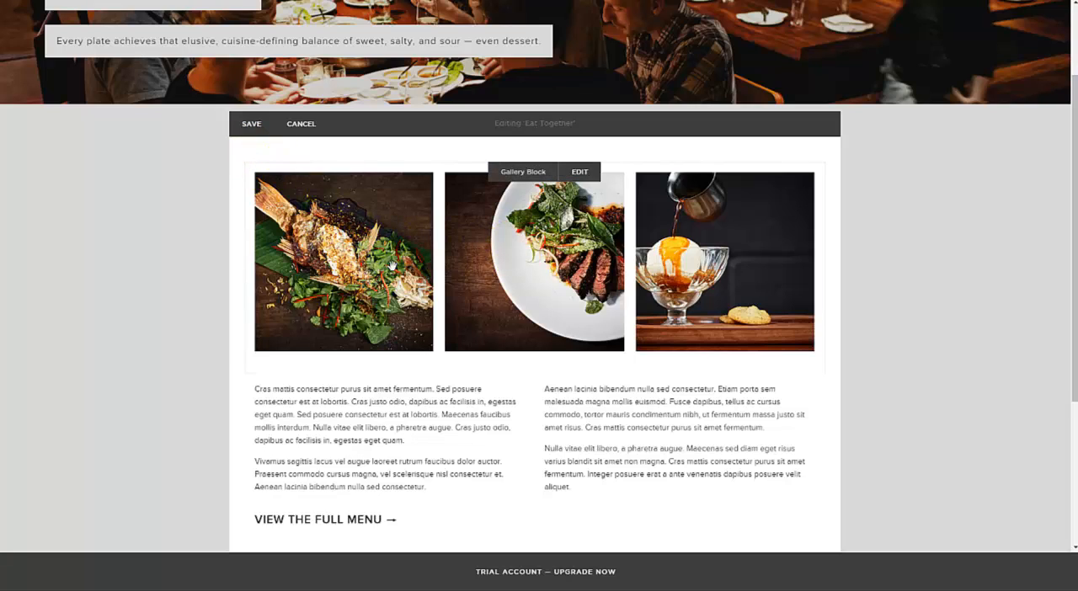
pyautogui.click(522, 171)
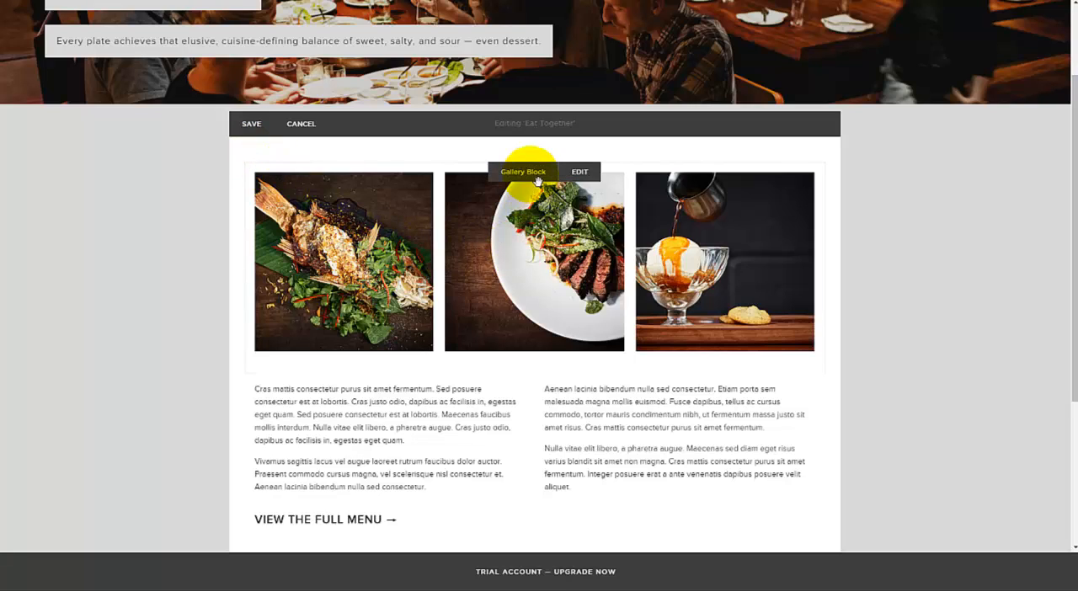
pyautogui.click(579, 173)
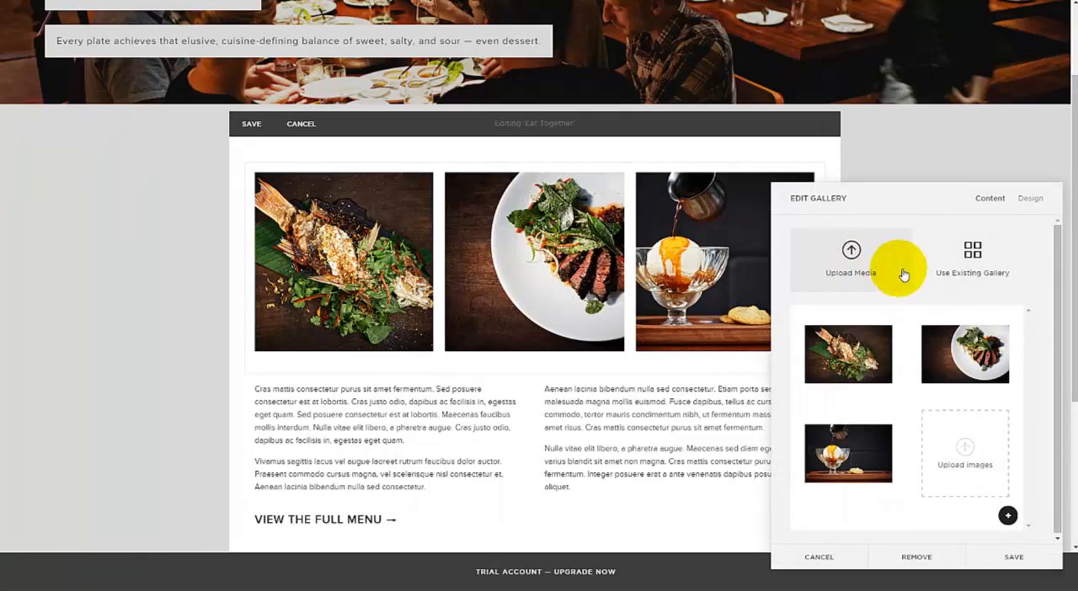
pyautogui.click(834, 557)
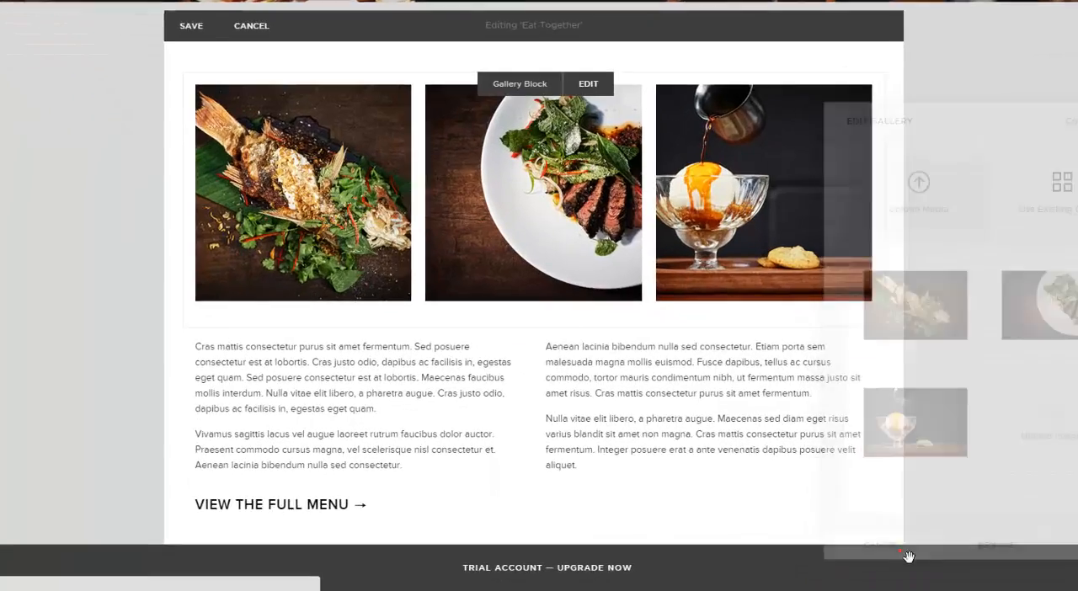
# Step: Select part of the first text column beneath the gallery and view the paragraph styles available for it
pyautogui.click(325, 378)
pyautogui.moveTo(267, 377); pyautogui.dragTo(326, 385)
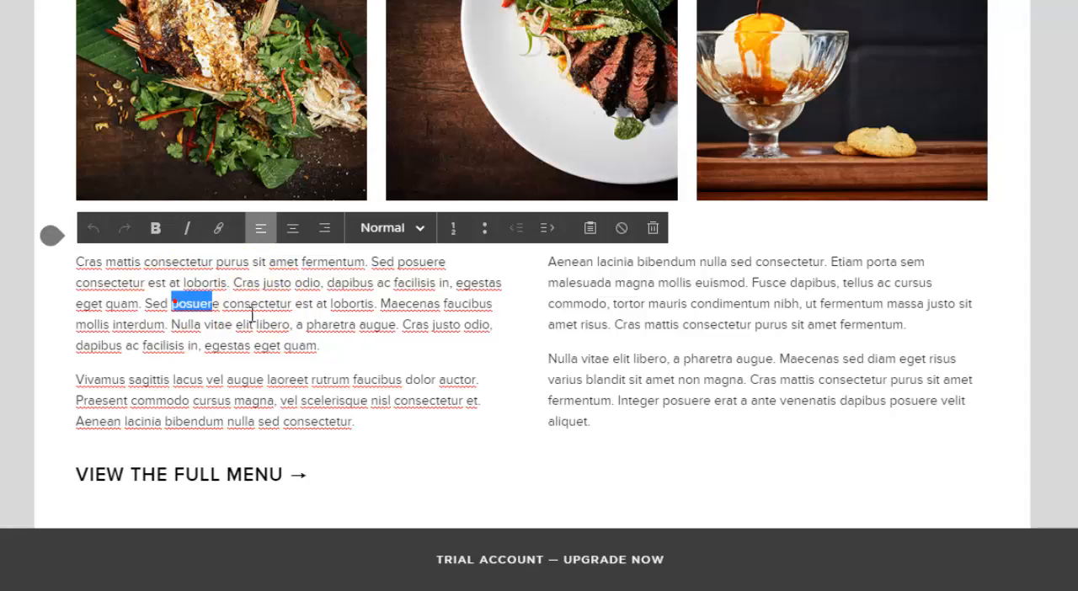
pyautogui.moveTo(252, 313); pyautogui.dragTo(342, 310)
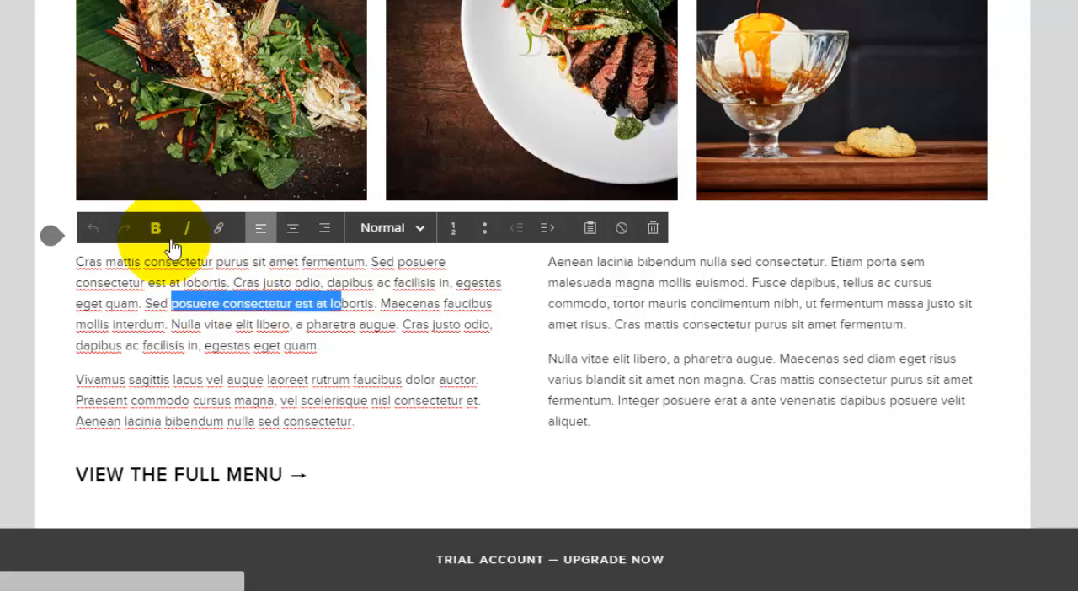
pyautogui.click(421, 233)
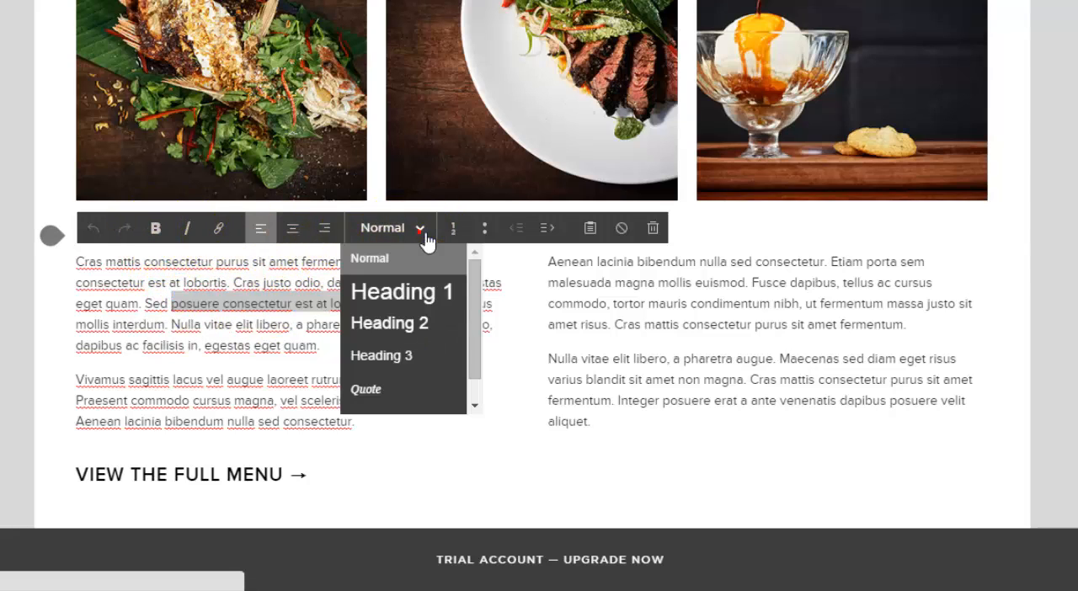
pyautogui.click(300, 234)
# Step: Replace all the text in the first column beneath the gallery with "write your own text"
pyautogui.click(267, 301)
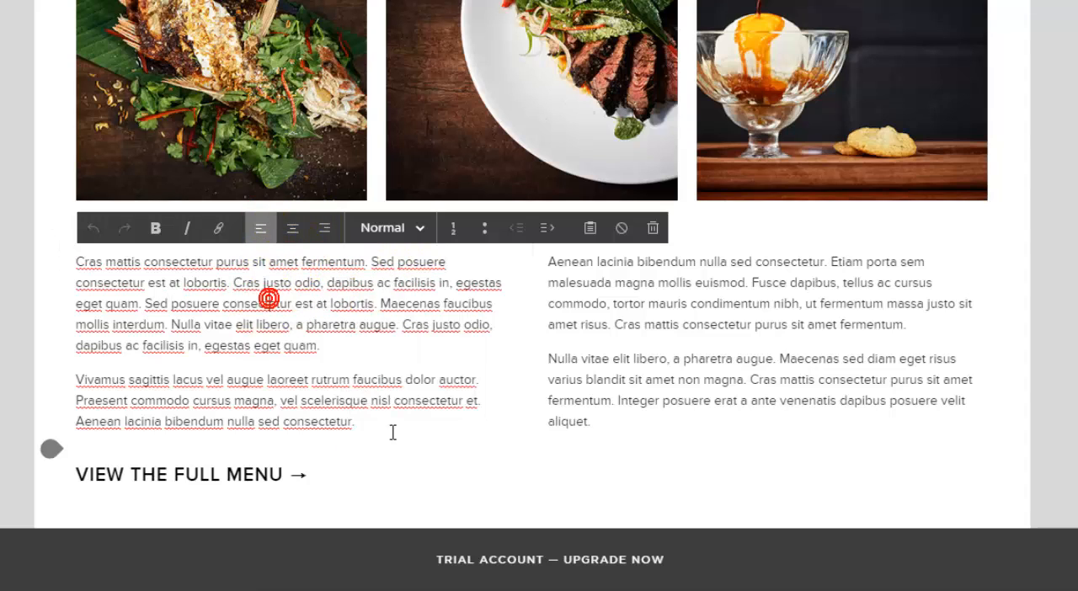
pyautogui.moveTo(375, 422); pyautogui.dragTo(45, 264)
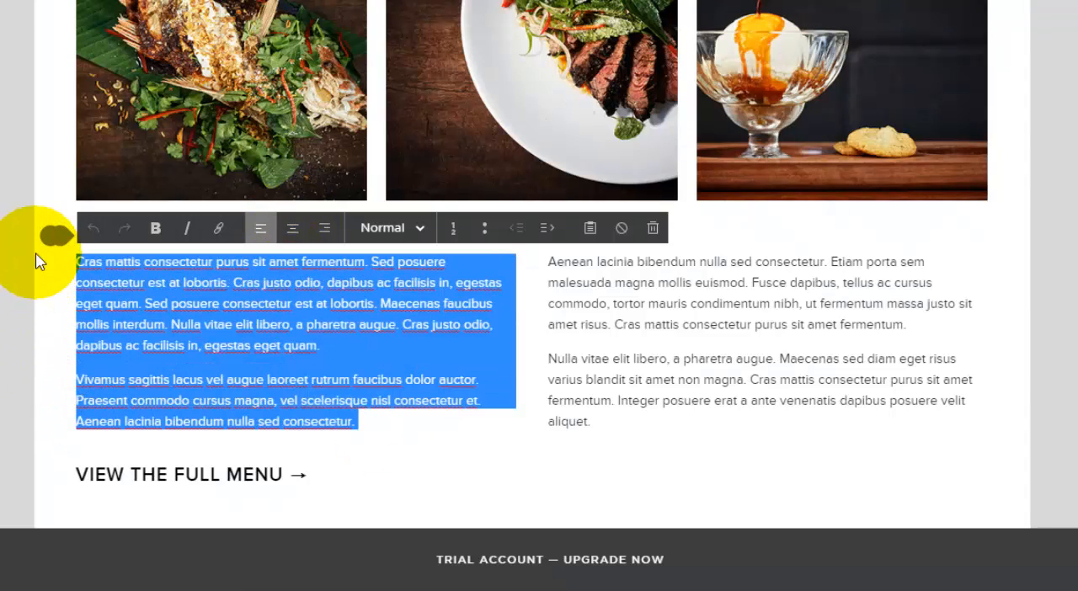
pyautogui.write('write your own text')
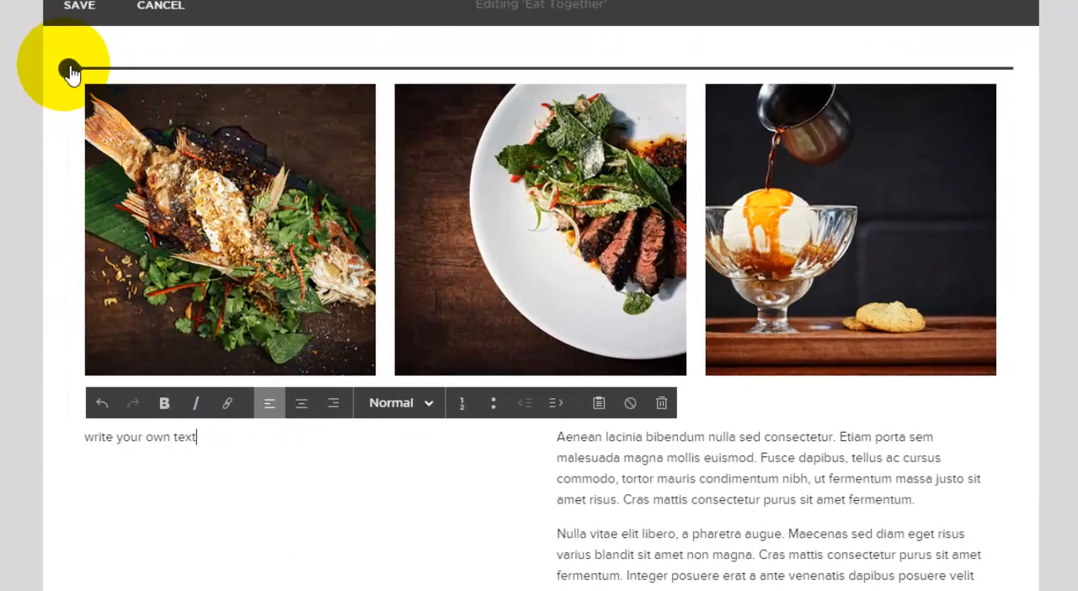
# Step: Browse the content blocks that can be inserted beneath the gallery, close the list and save the Eat Together edits
pyautogui.click(67, 411)
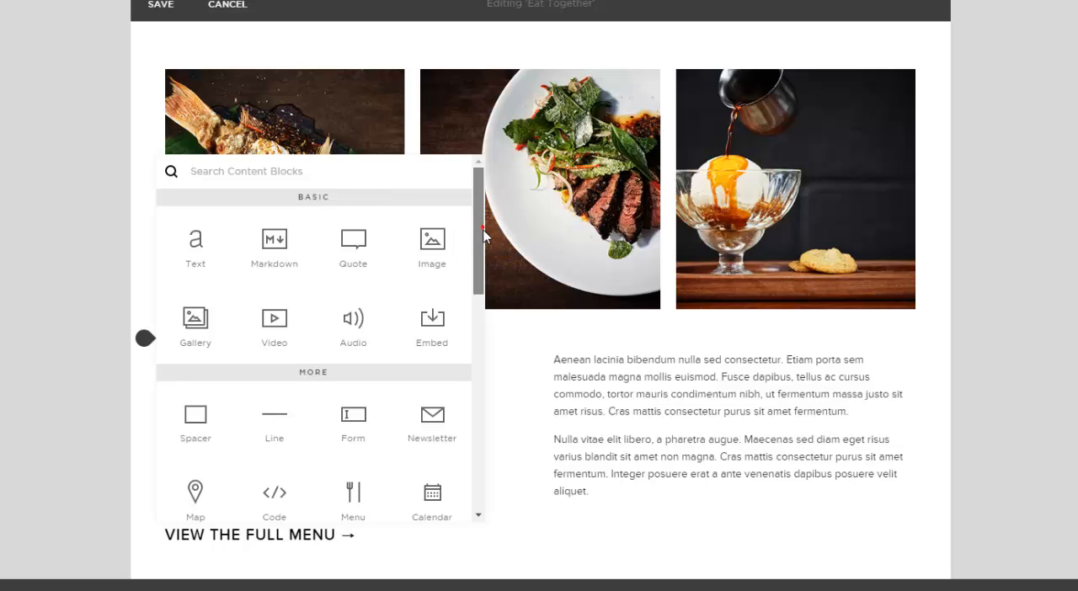
pyautogui.scroll(-1, 484, 234)
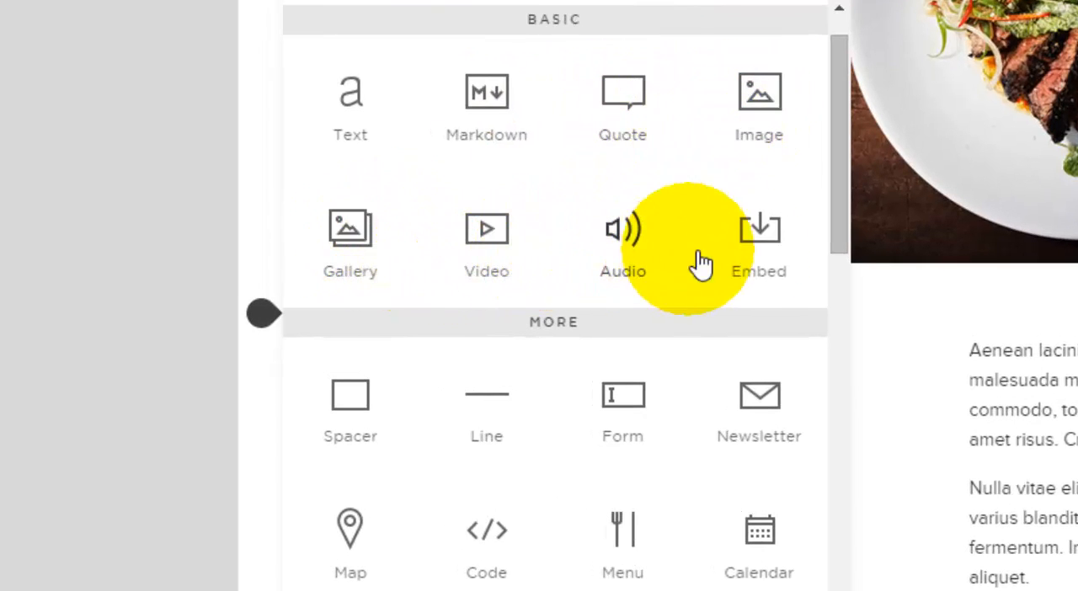
pyautogui.moveTo(833, 223); pyautogui.dragTo(825, 333)
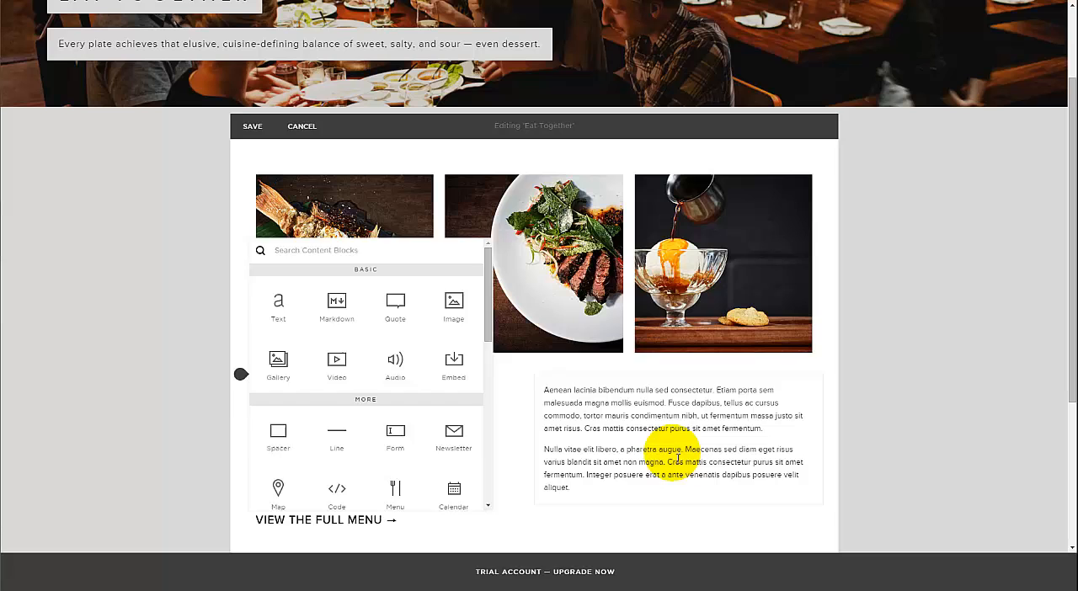
pyautogui.click(671, 453)
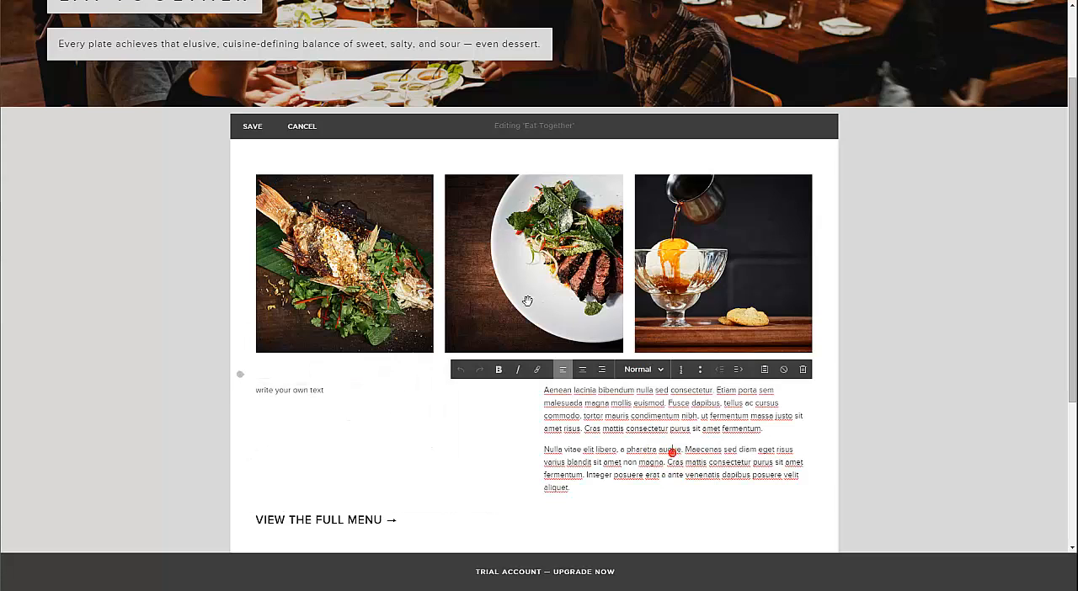
pyautogui.click(250, 126)
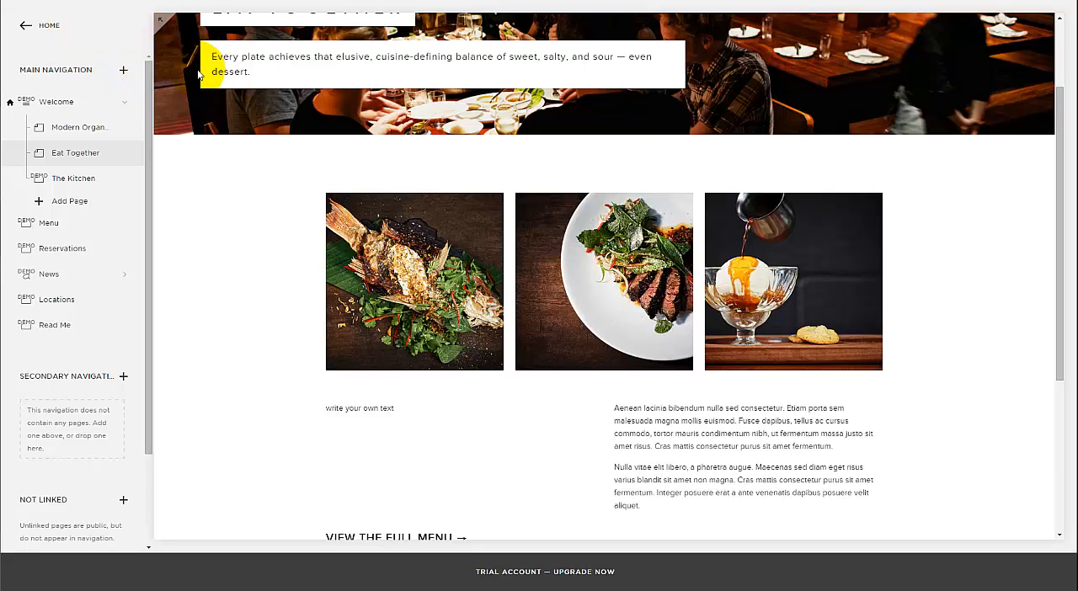
# Step: Add a standard page named "Page 1" to the main navigation
pyautogui.click(127, 73)
pyautogui.click(195, 127)
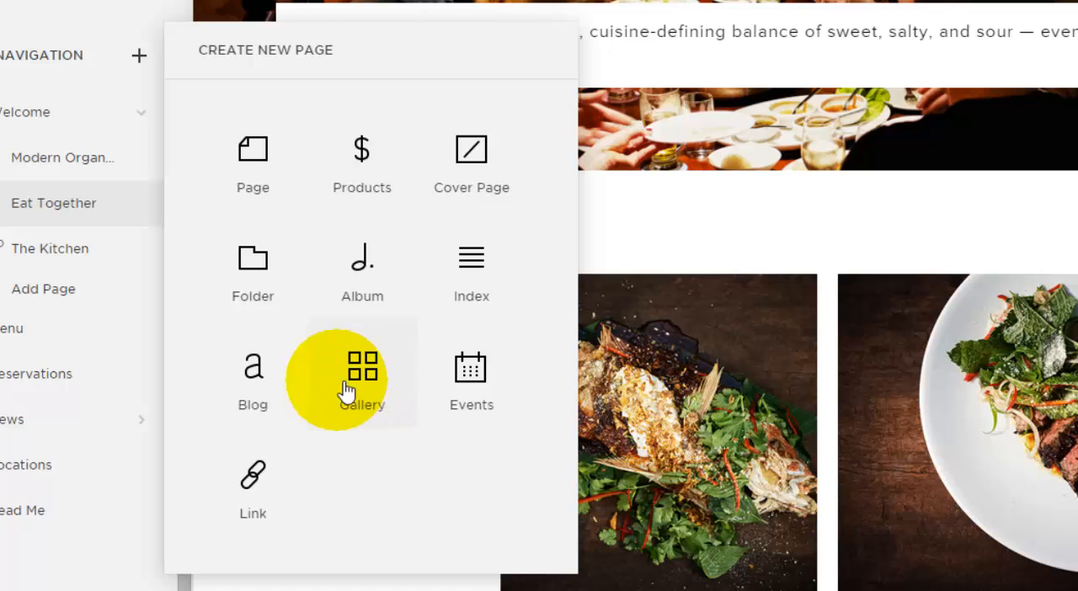
pyautogui.click(268, 165)
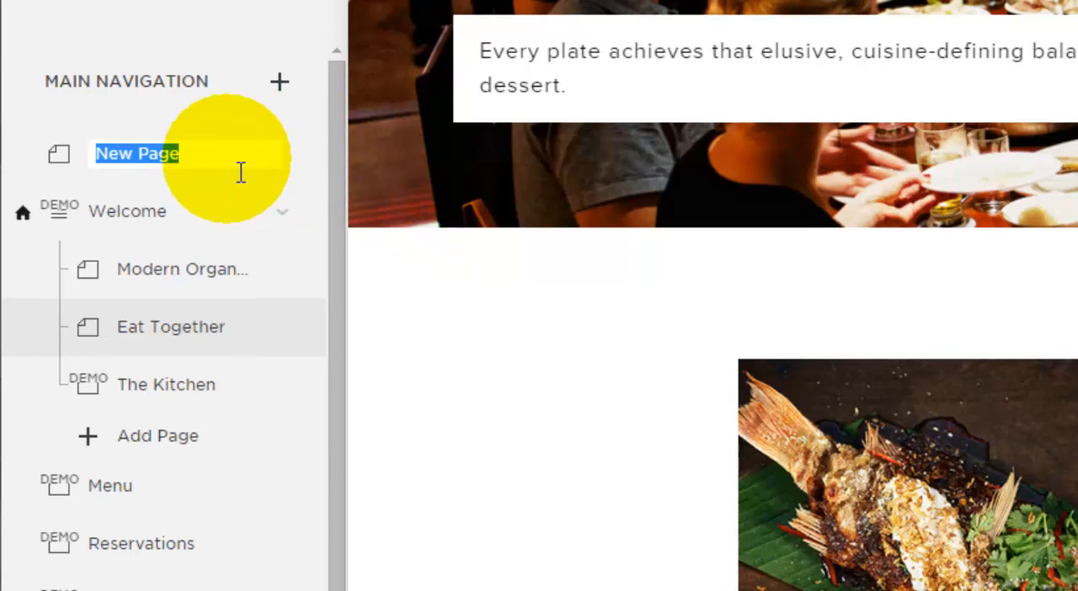
pyautogui.click(256, 167)
pyautogui.hotkey('ctrl', 'a')
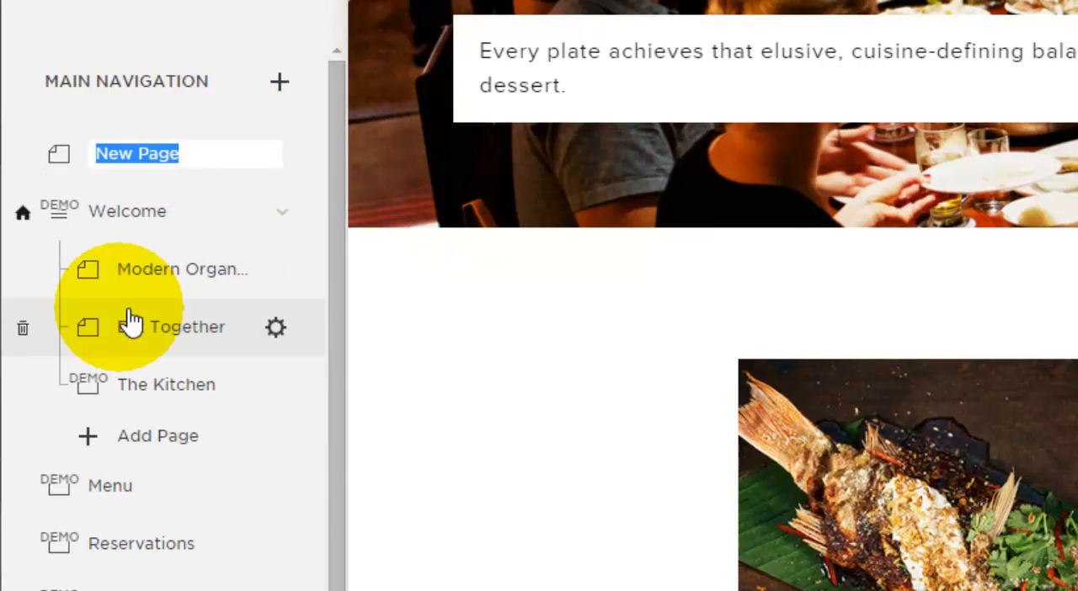
pyautogui.write('Page 1')
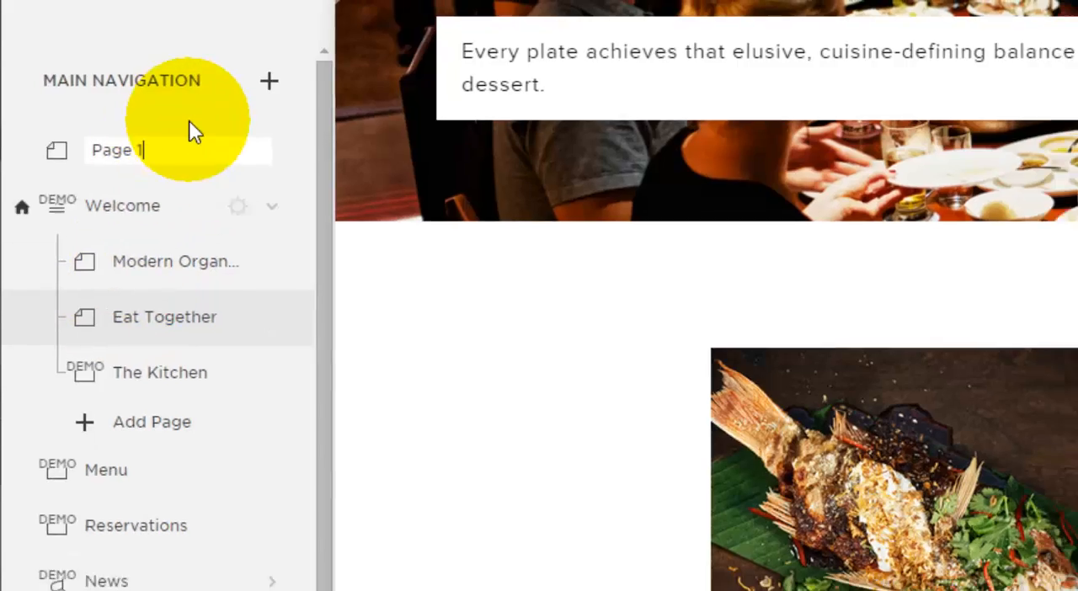
pyautogui.press('Return')
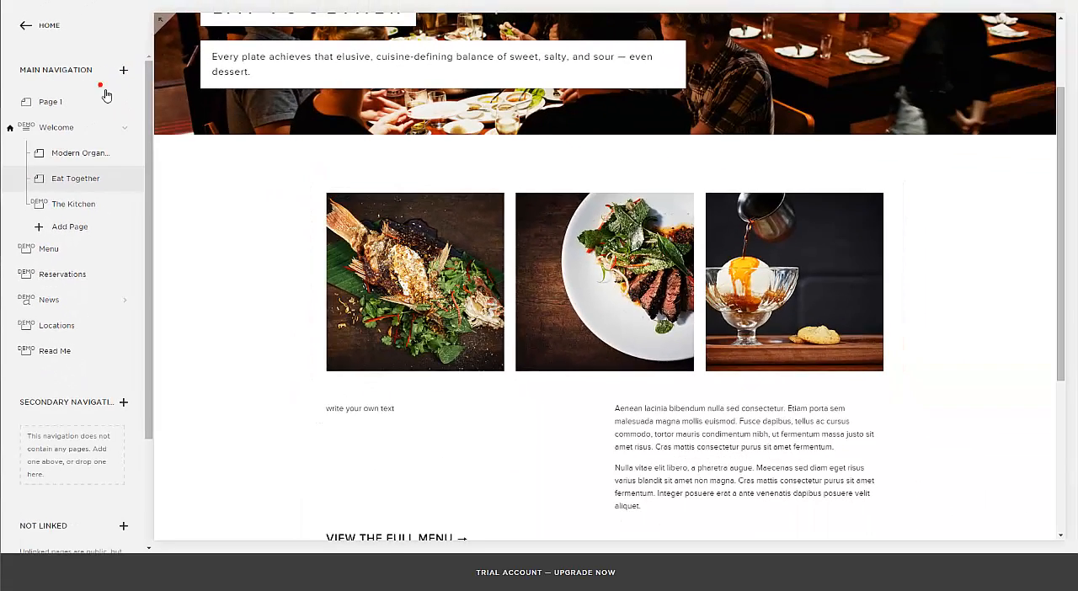
pyautogui.click(105, 95)
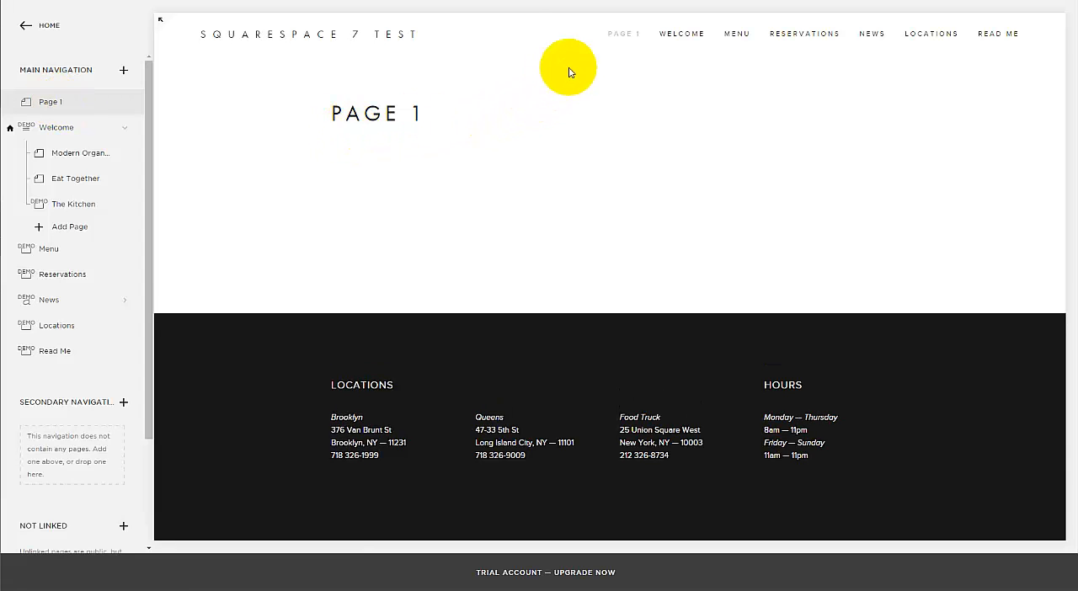
# Step: Review Page 1's basic settings, including its titles, description, URL slug, password and thumbnail image, and close them
pyautogui.moveTo(89, 105)
pyautogui.moveTo(88, 105); pyautogui.dragTo(109, 96)
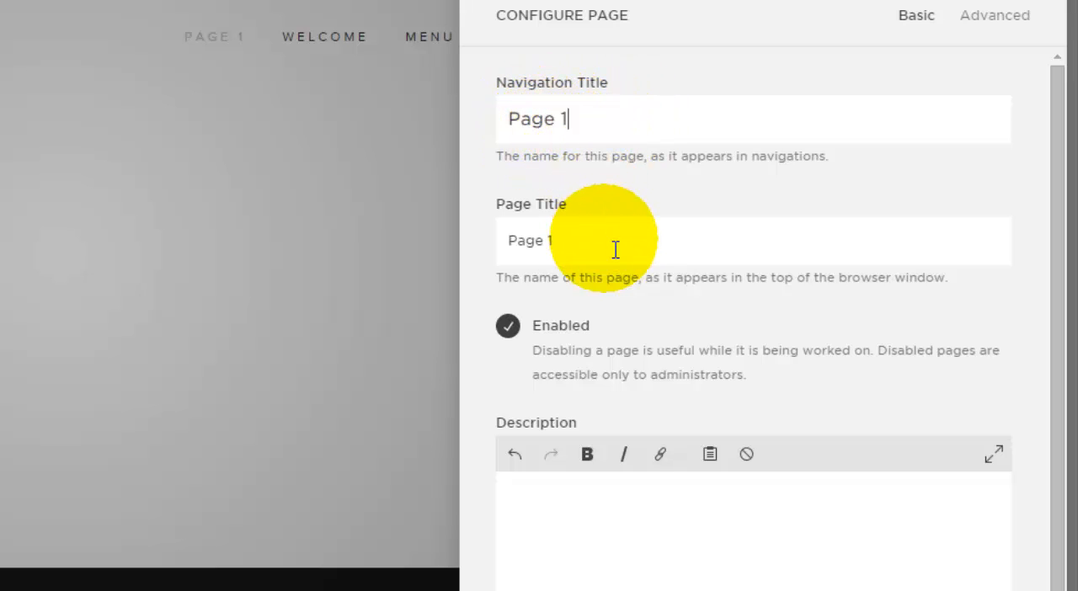
pyautogui.scroll(-5, 616, 249)
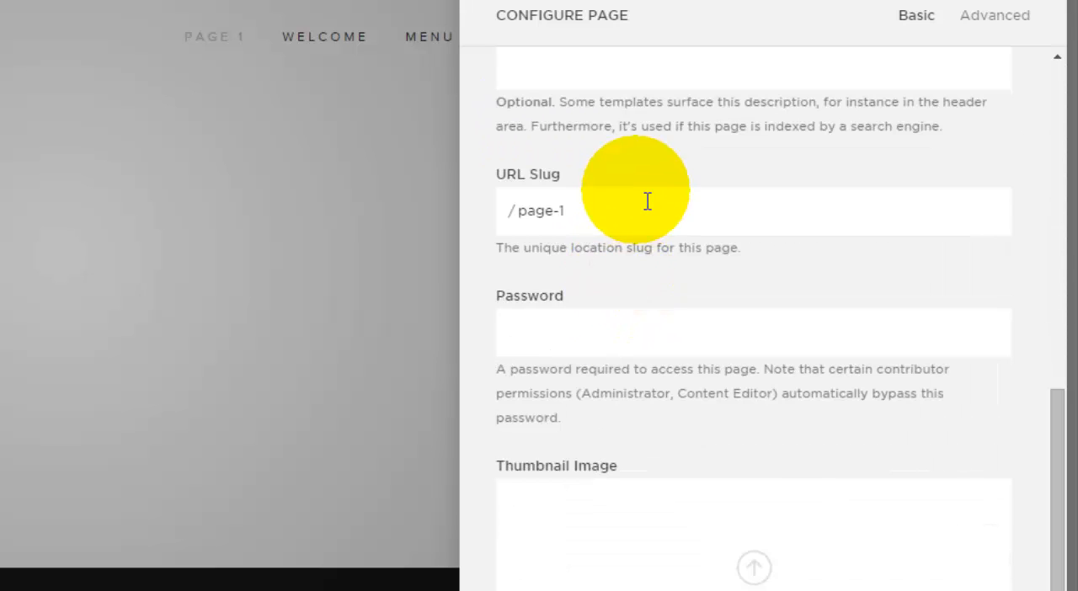
pyautogui.scroll(4, 646, 200)
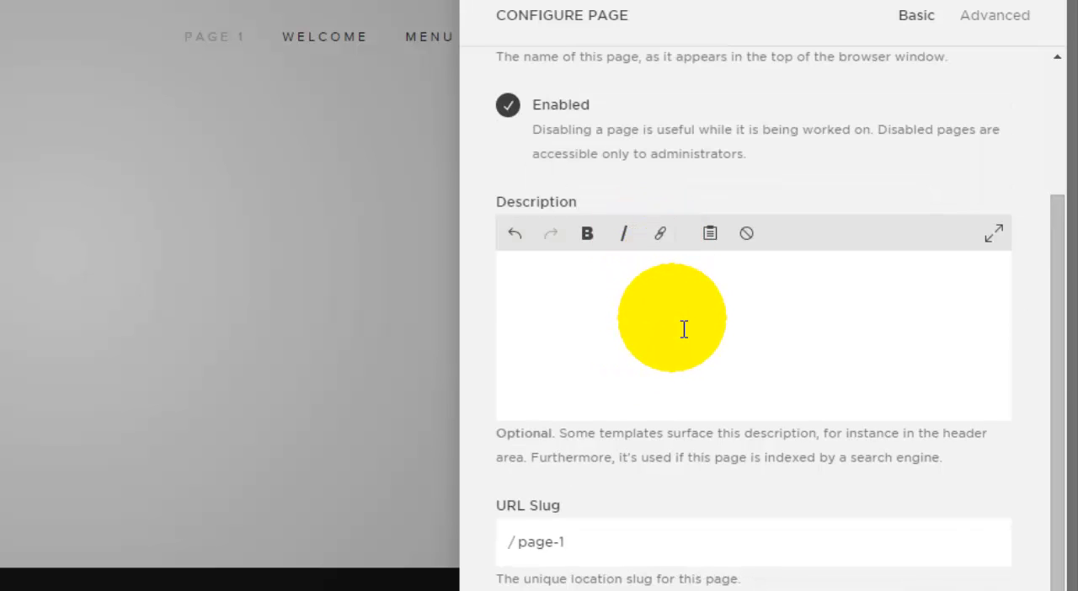
pyautogui.scroll(-1, 684, 329)
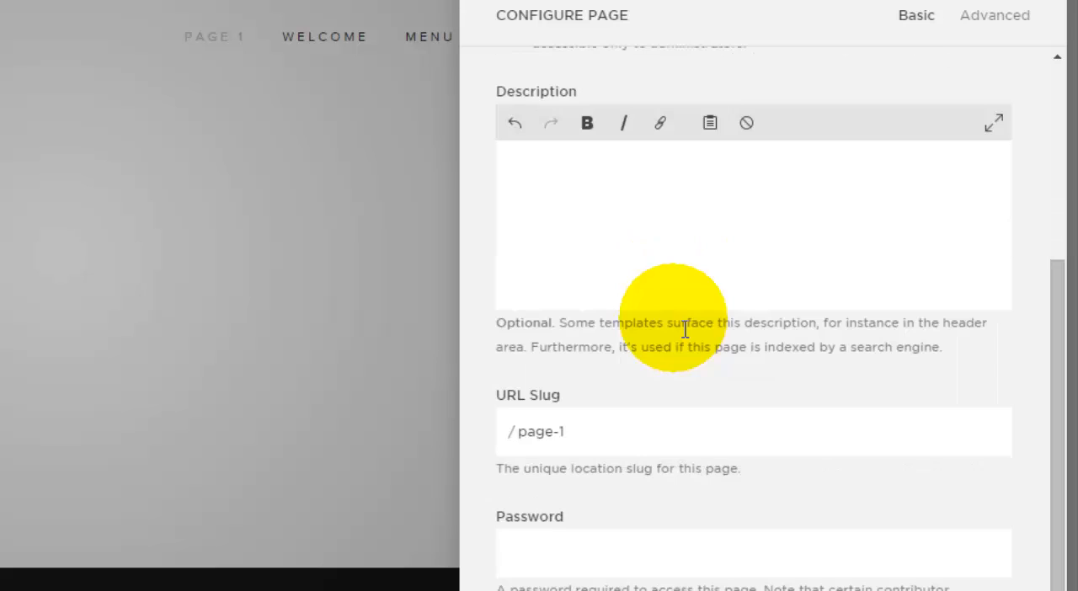
pyautogui.tripleClick(623, 443)
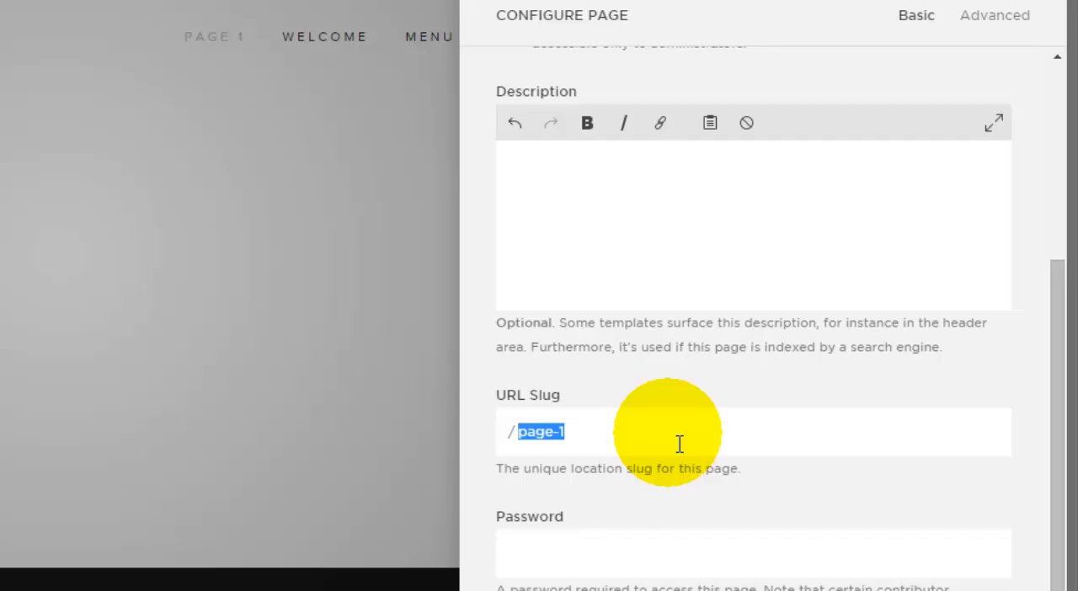
pyautogui.scroll(-4, 681, 449)
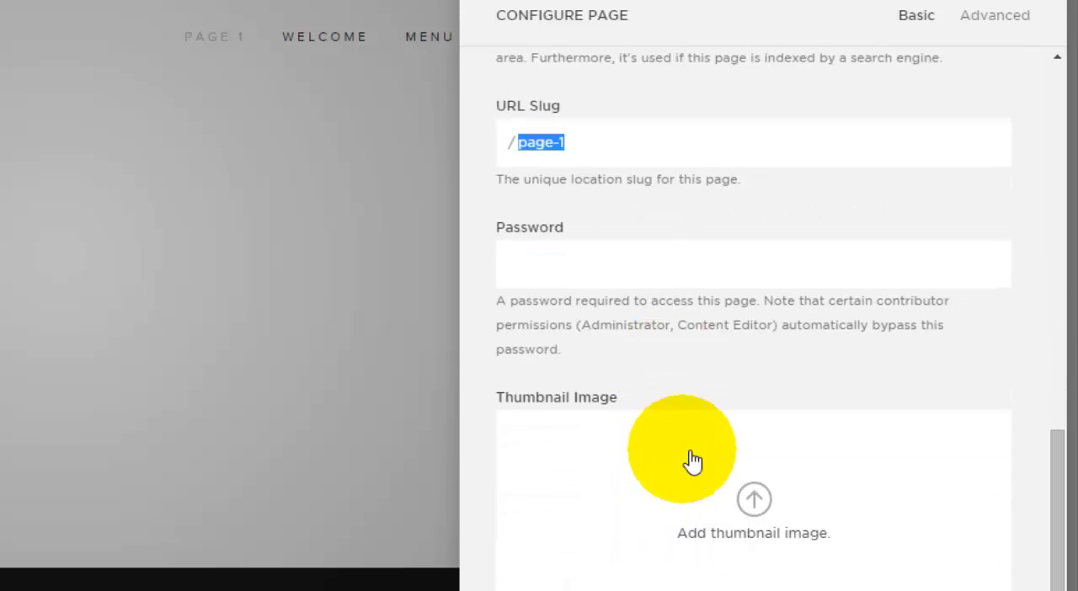
pyautogui.click(754, 500)
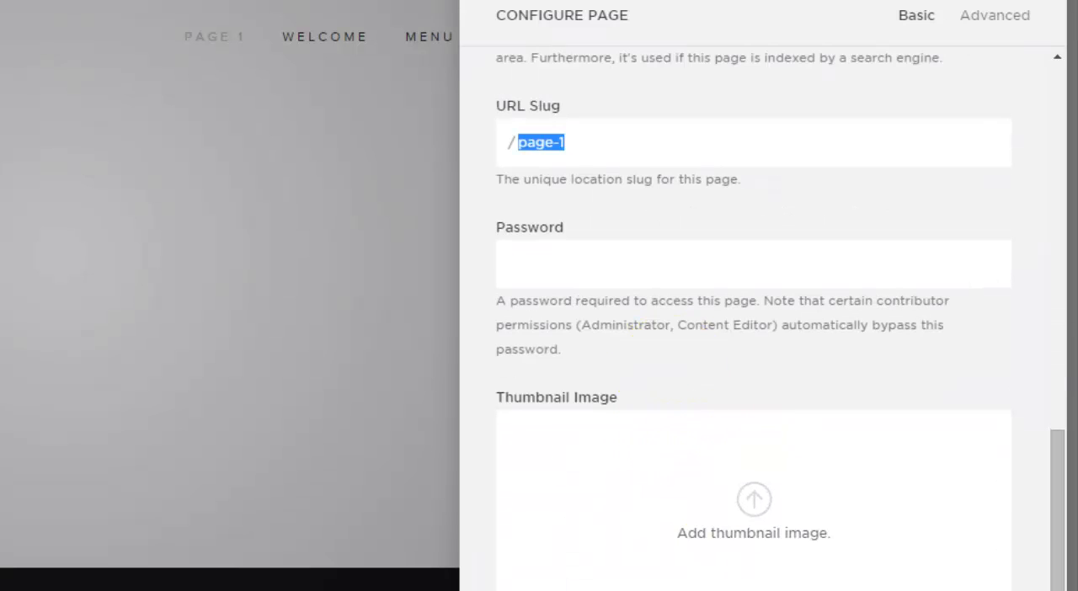
pyautogui.click(1001, 585)
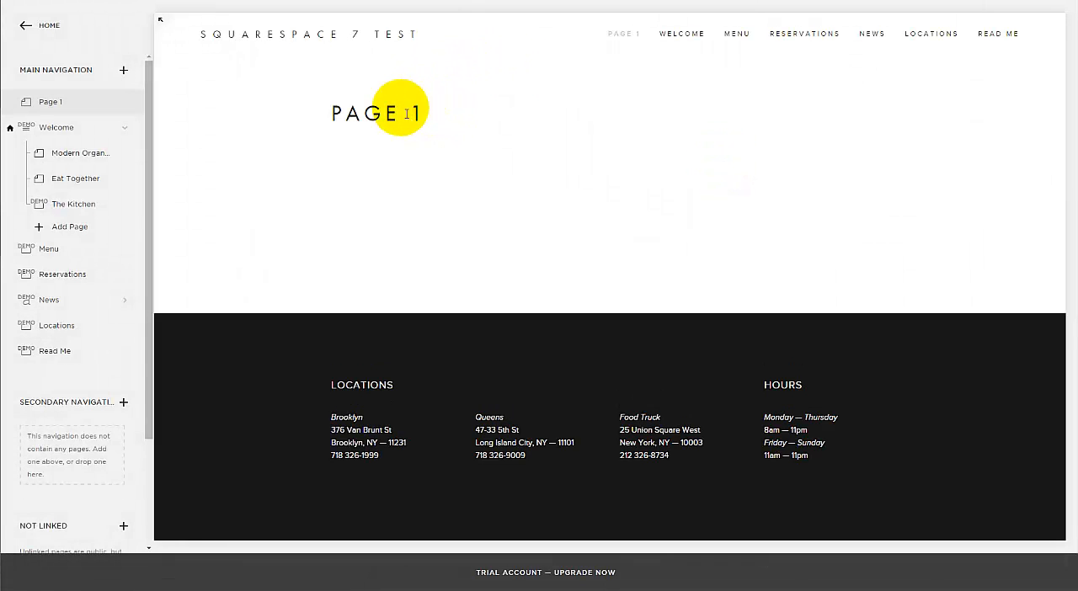
# Step: Add a text block to Page 1's content and write "This is just a test" in the first text block
pyautogui.moveTo(404, 221)
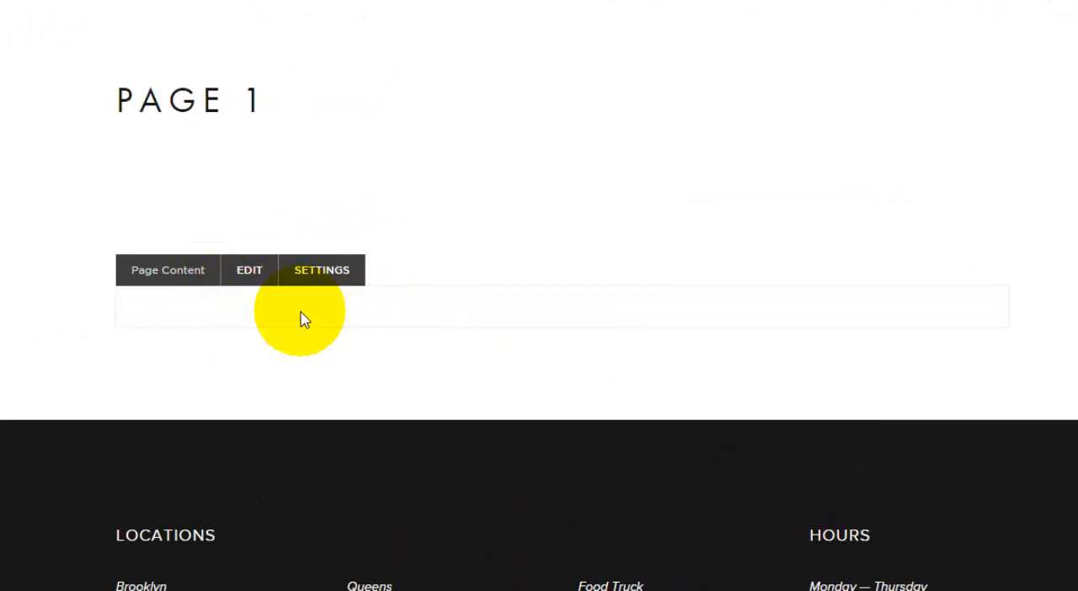
pyautogui.click(251, 273)
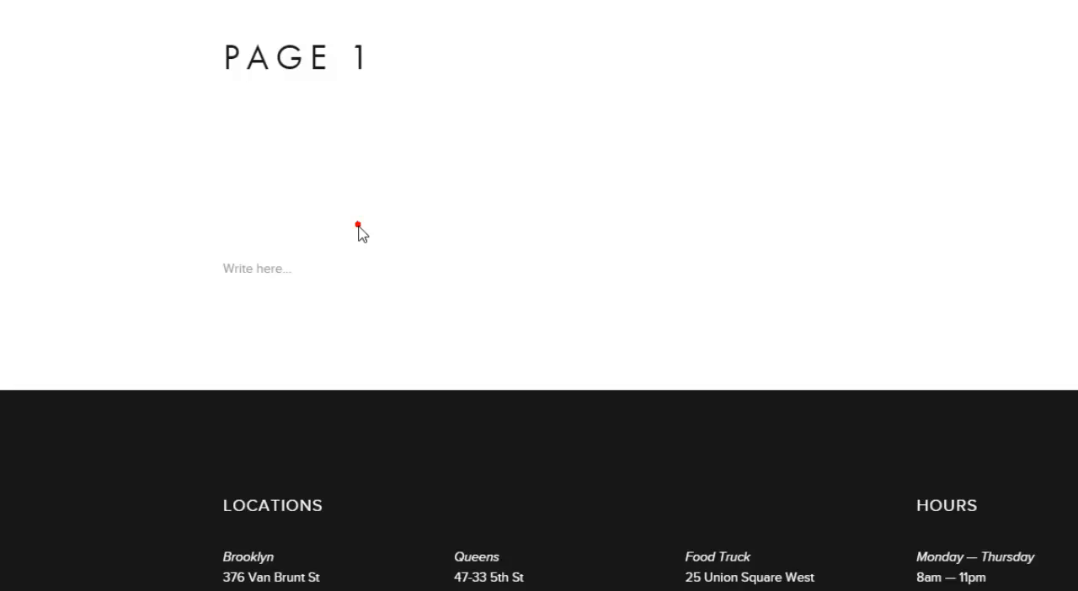
pyautogui.click(358, 226)
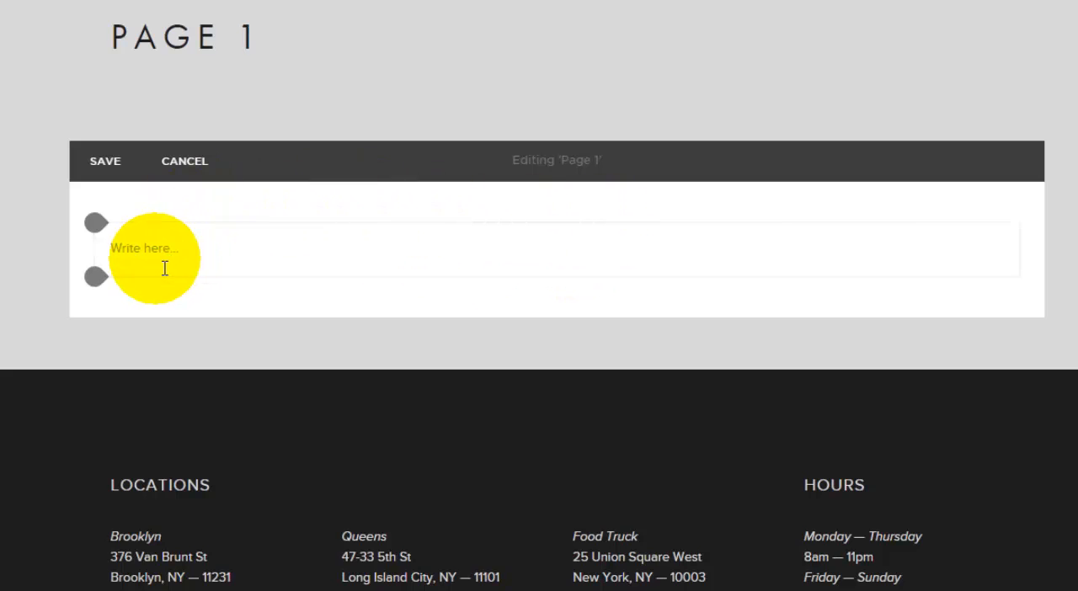
pyautogui.click(97, 223)
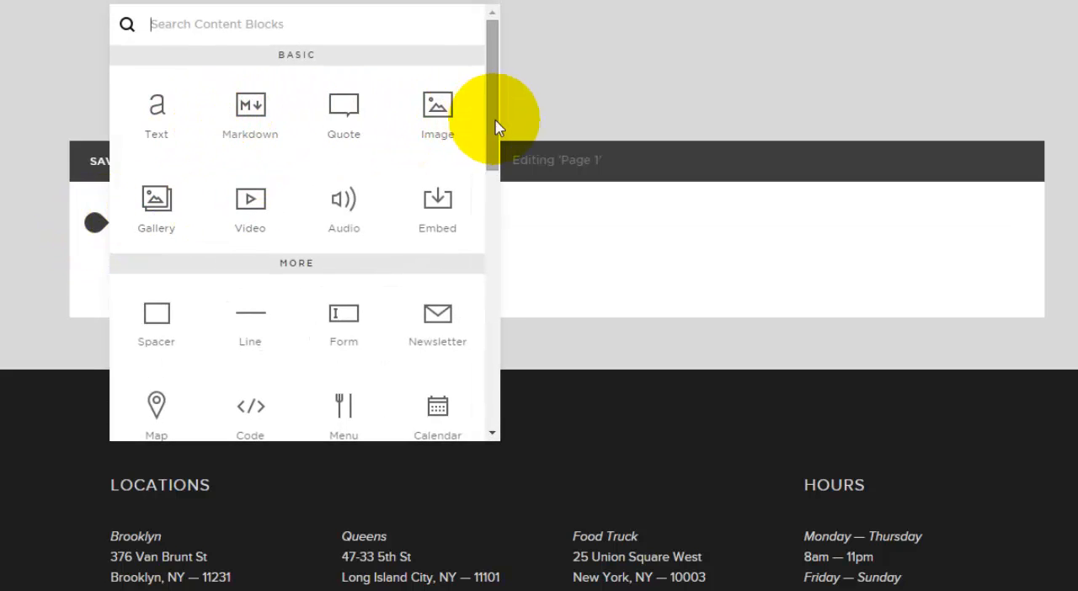
pyautogui.click(157, 114)
pyautogui.click(160, 252)
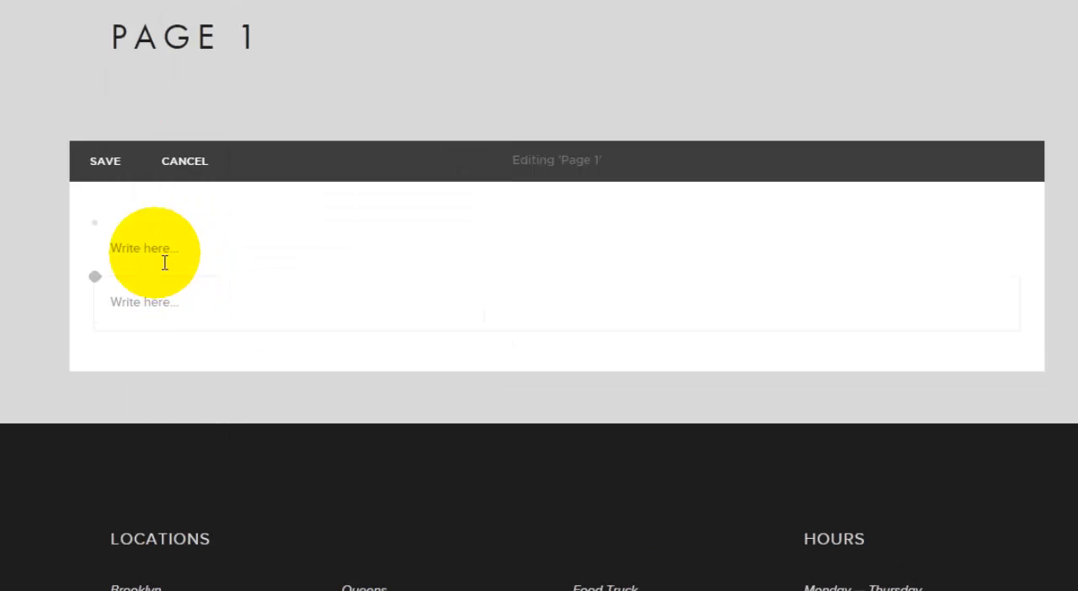
pyautogui.click(165, 261)
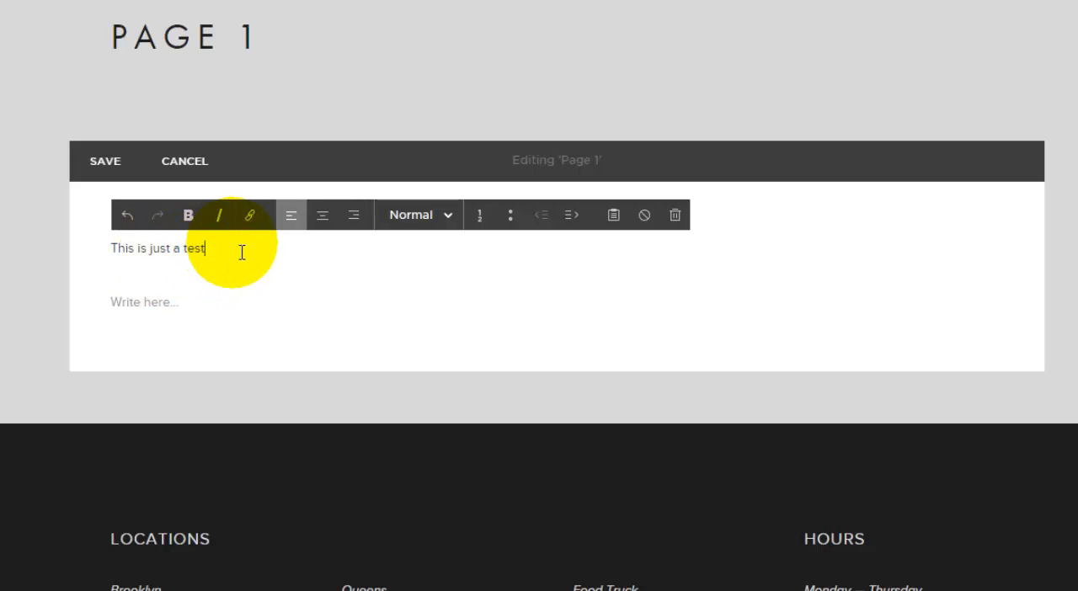
pyautogui.moveTo(221, 255); pyautogui.dragTo(108, 256)
# Step: Browse the content blocks that can be inserted beneath the test text, close the list and save Page 1
pyautogui.click(99, 280)
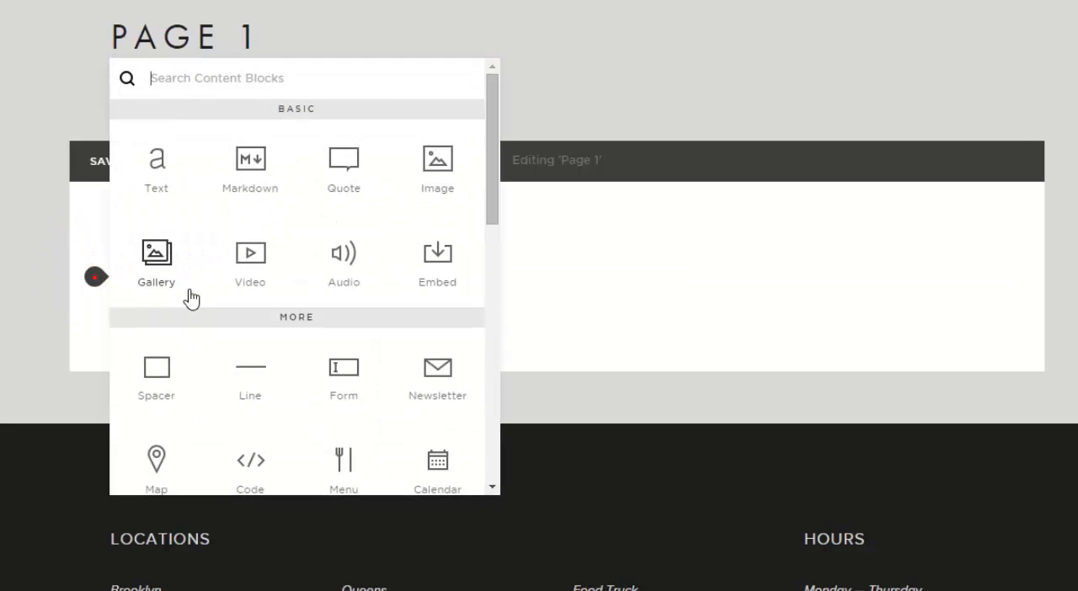
pyautogui.scroll(-3, 379, 278)
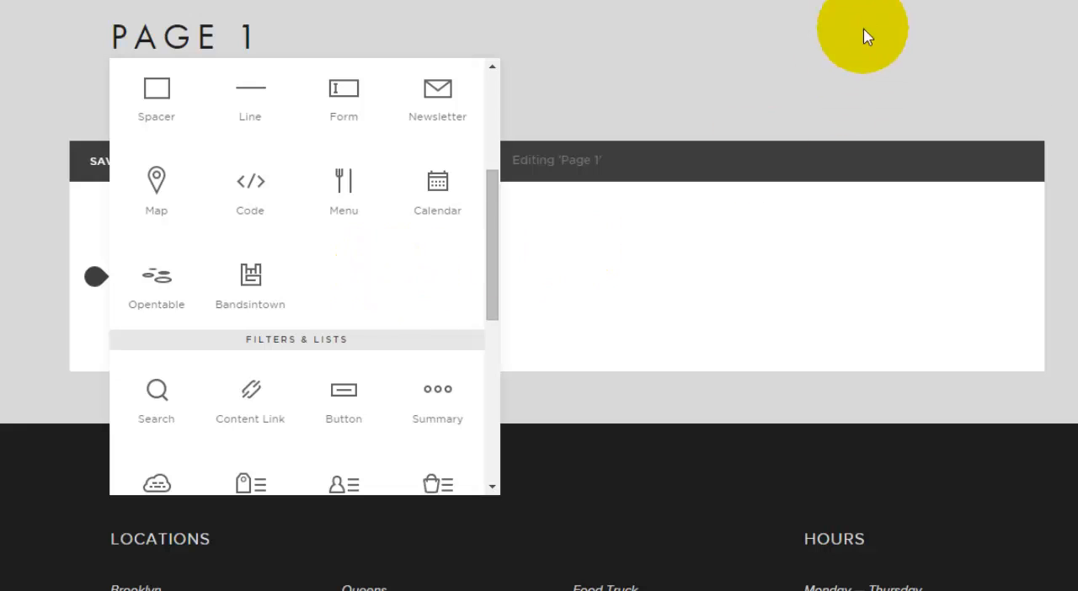
pyautogui.click(861, 19)
pyautogui.click(109, 160)
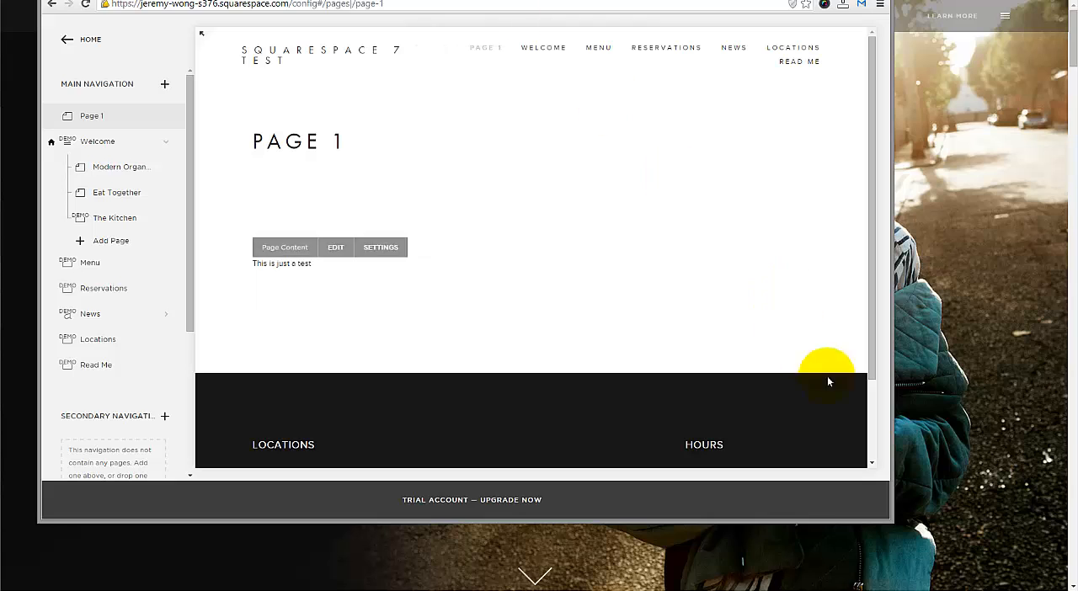
# Step: Narrow the browser window to preview Page 1 in its phone layout and open the Welcome page
pyautogui.moveTo(894, 527); pyautogui.dragTo(491, 529)
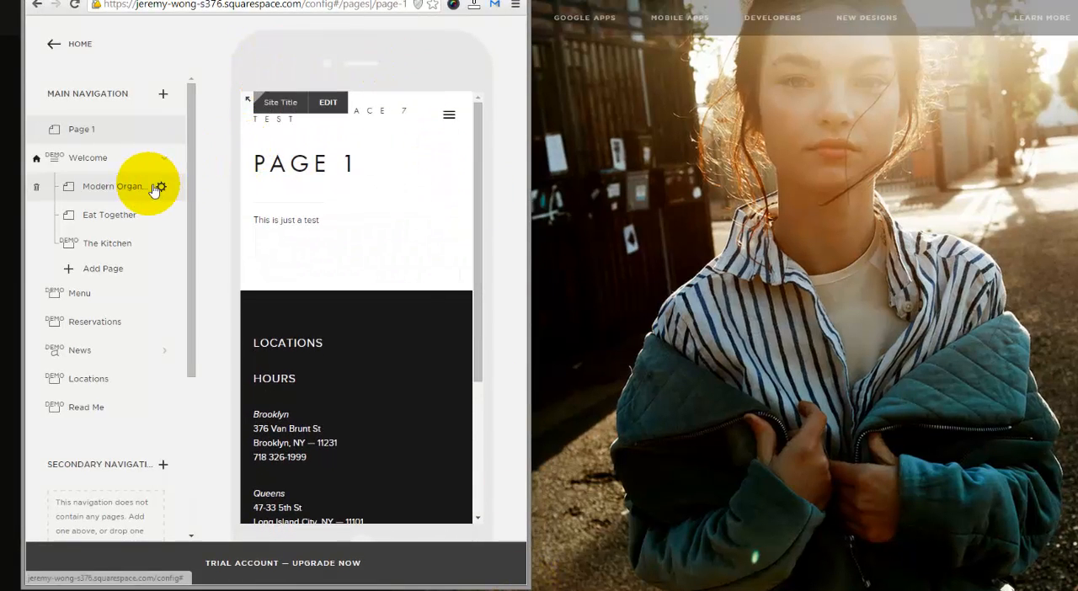
pyautogui.click(93, 164)
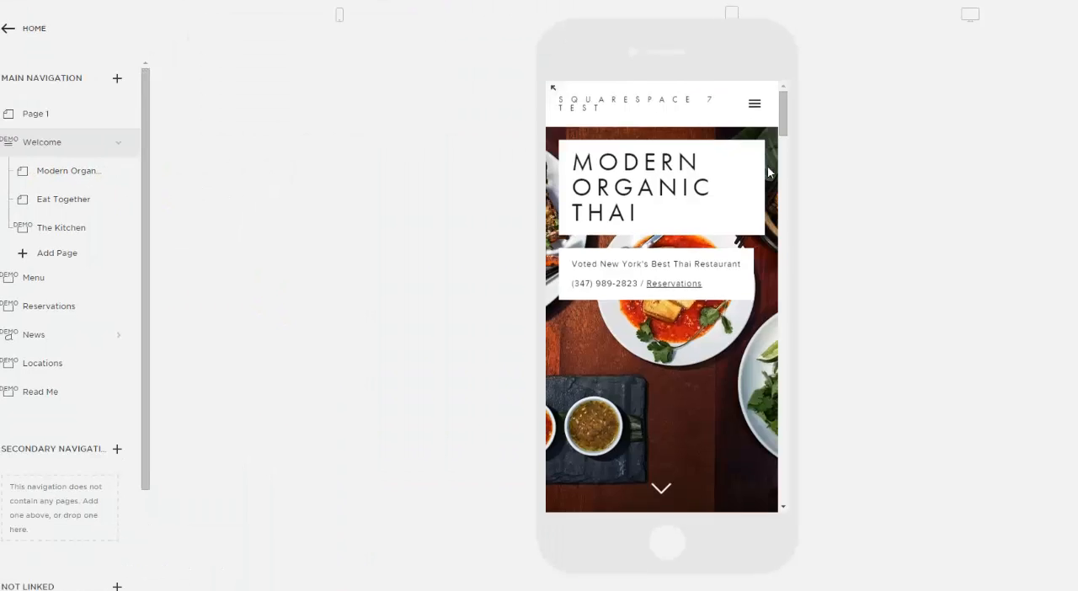
# Step: Enlarge the browser window to full width and look over the Welcome page's desktop layout
pyautogui.click(970, 15)
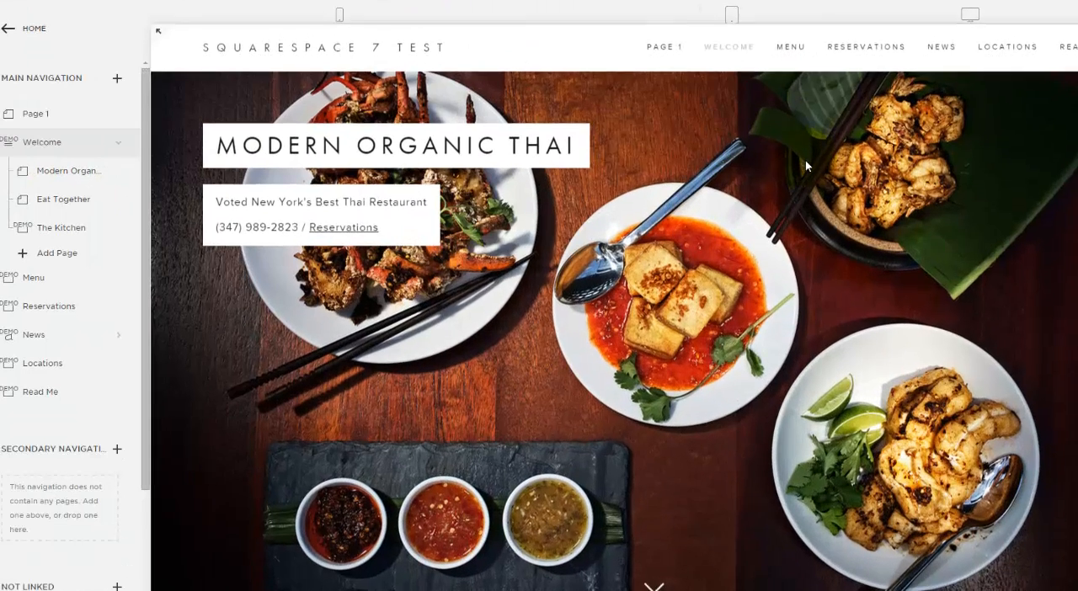
pyautogui.scroll(-12, 843, 290)
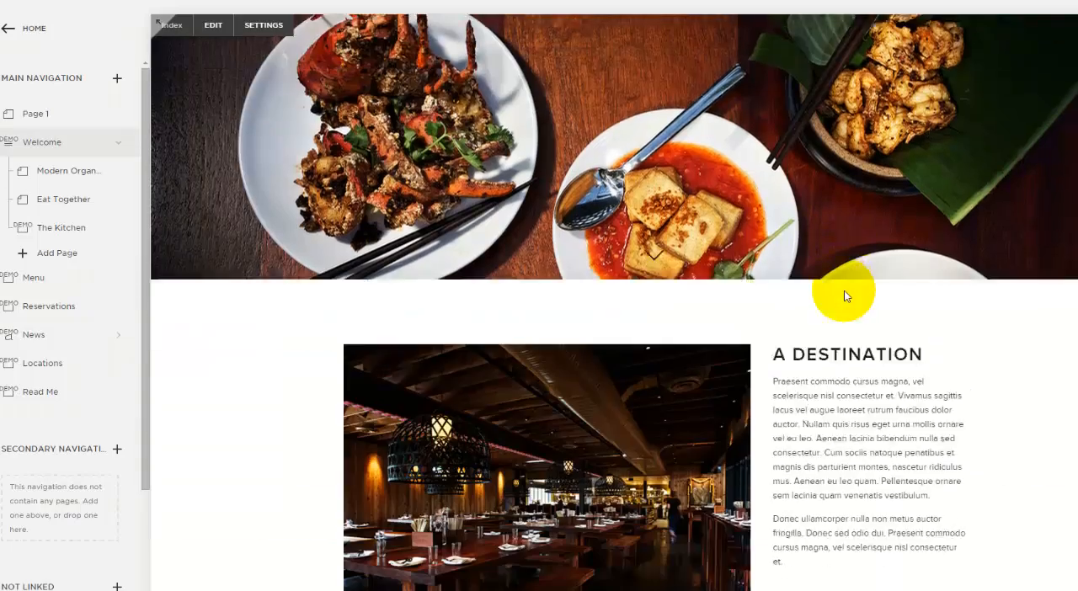
pyautogui.scroll(6, 850, 283)
pyautogui.scroll(6, 851, 282)
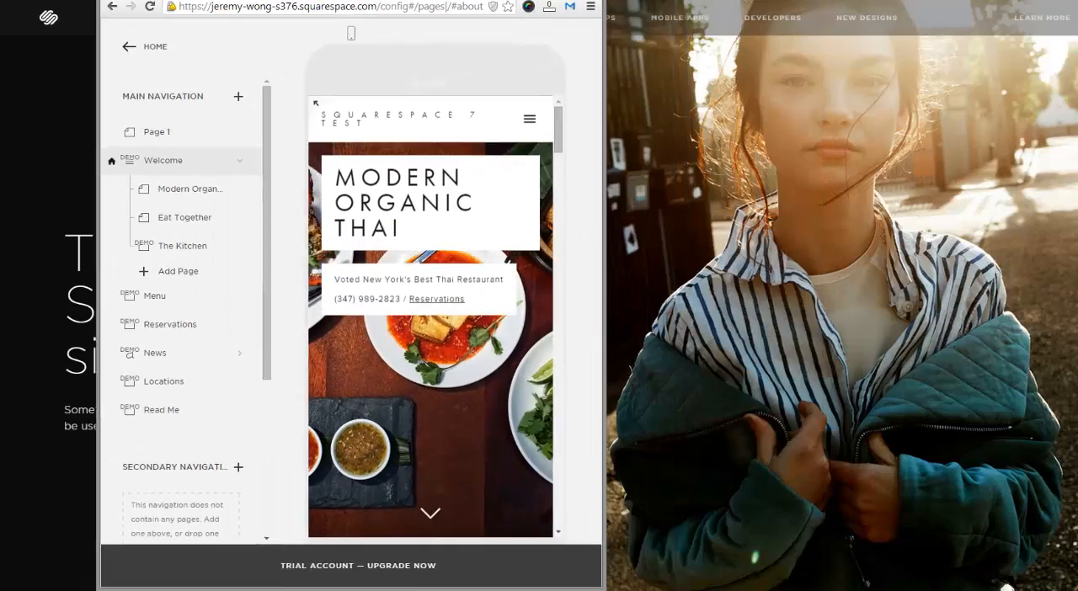
# Step: Examine the Welcome page's phone layout in the narrowed browser window, from its banner down to the Eat Together section
pyautogui.moveTo(582, 587)
pyautogui.mouseDown()
pyautogui.moveTo(923, 590)
pyautogui.moveTo(571, 590)
pyautogui.mouseUp()
pyautogui.scroll(-5, 437, 339)
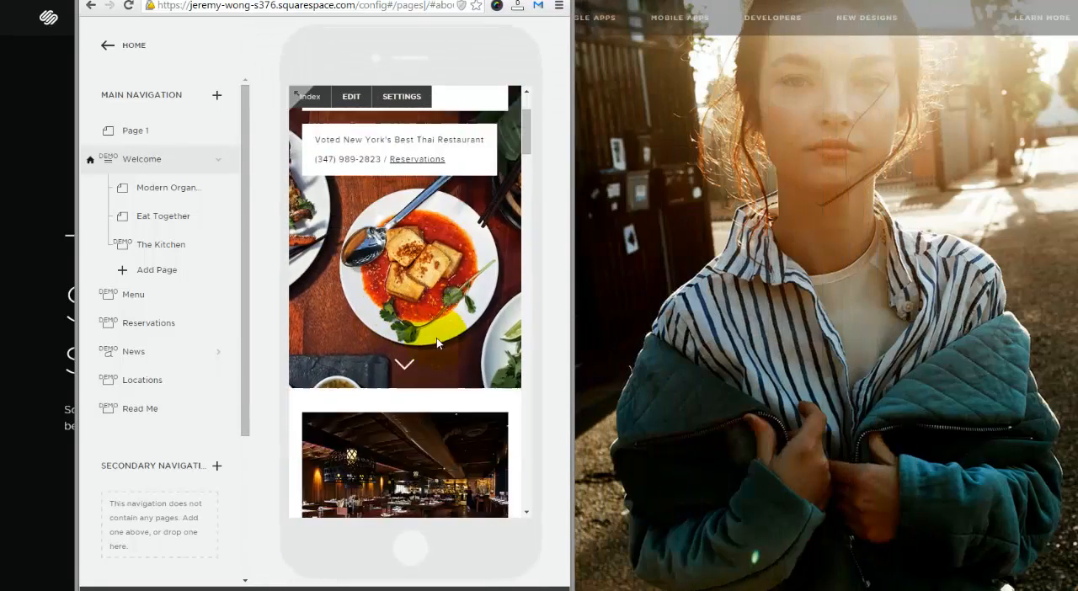
pyautogui.scroll(-3, 437, 339)
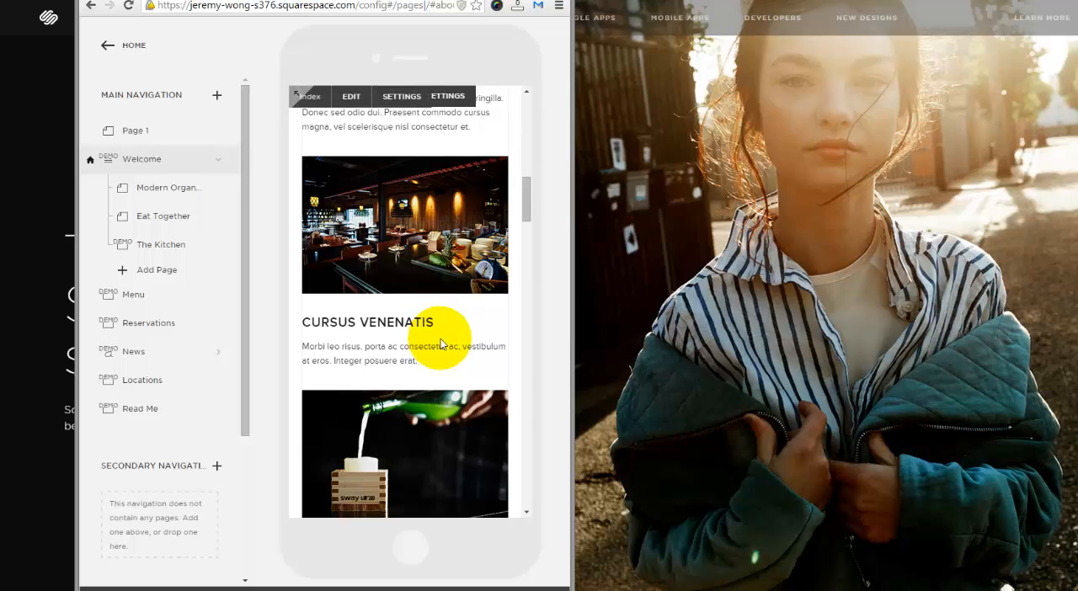
pyautogui.scroll(-1, 446, 345)
pyautogui.scroll(-4, 450, 345)
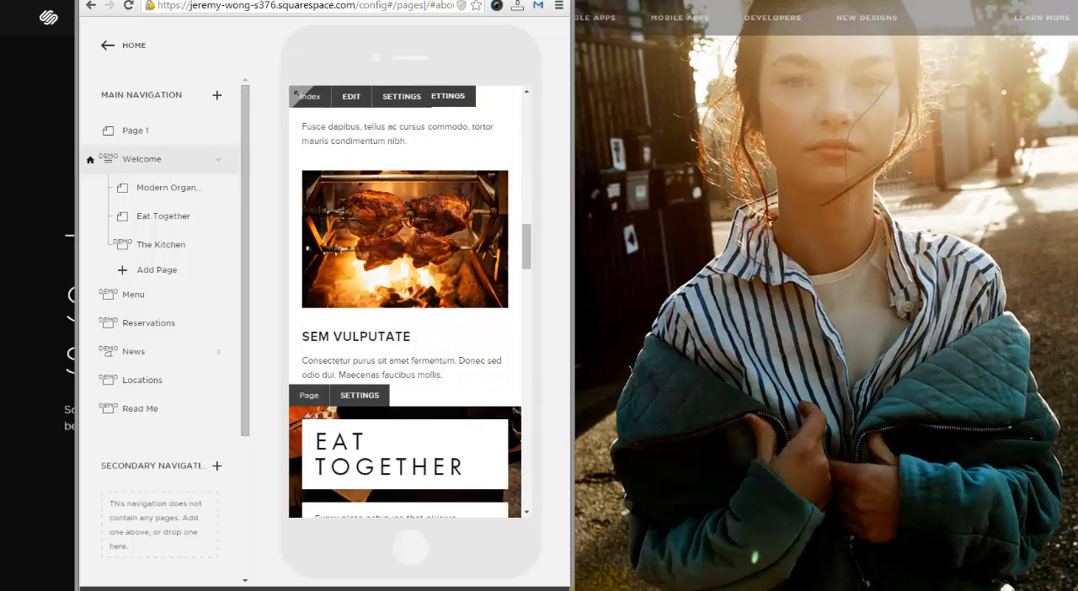
# Step: Restore the full-width browser window and compare the Welcome page's desktop arrangement of banner, images and text
pyautogui.click(526, 0)
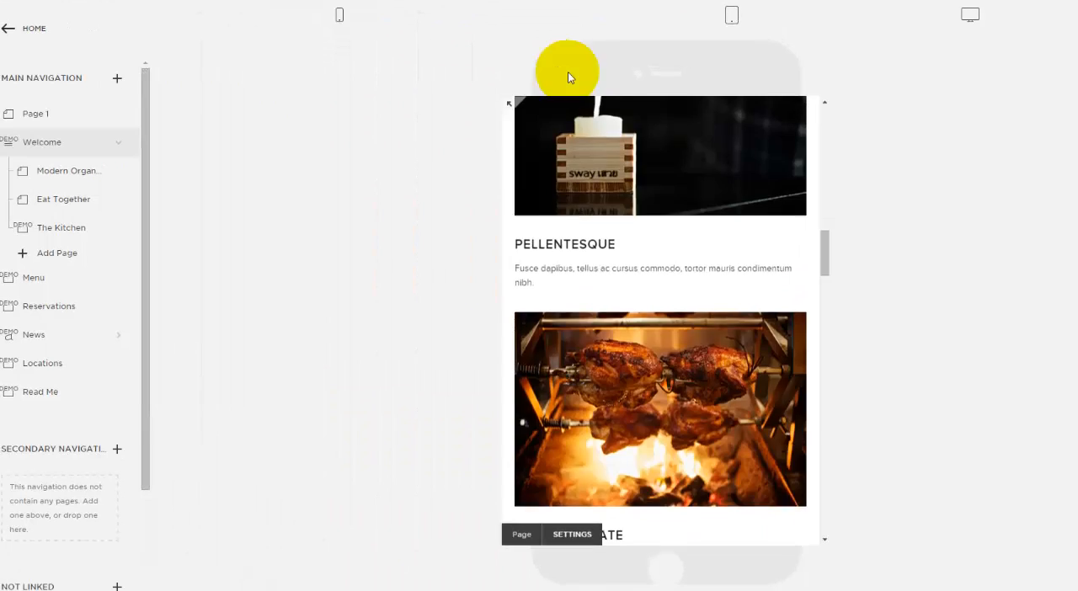
pyautogui.scroll(10, 648, 175)
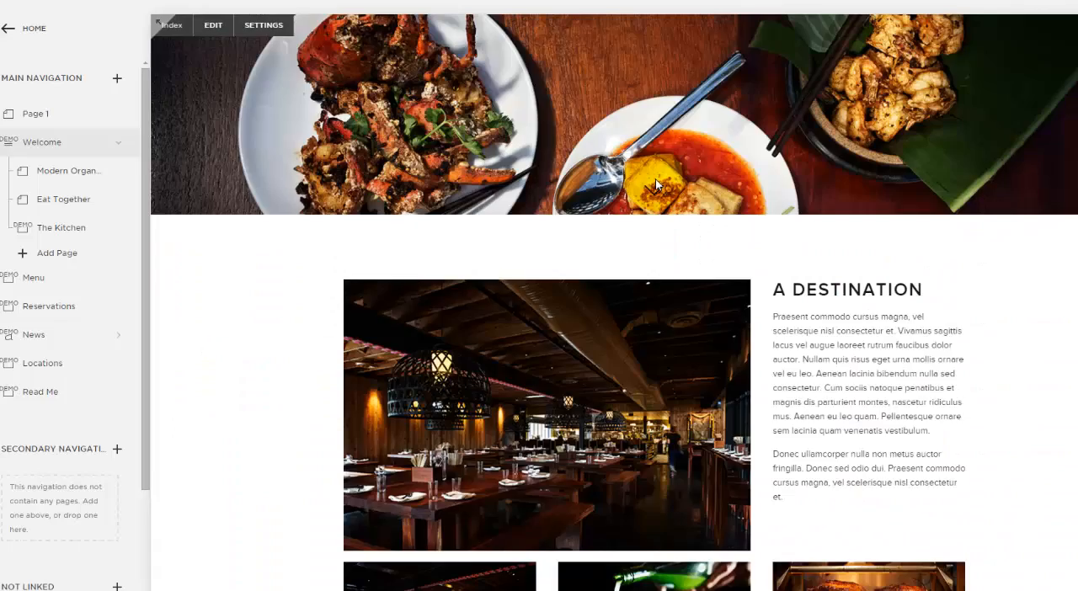
pyautogui.scroll(-5, 665, 202)
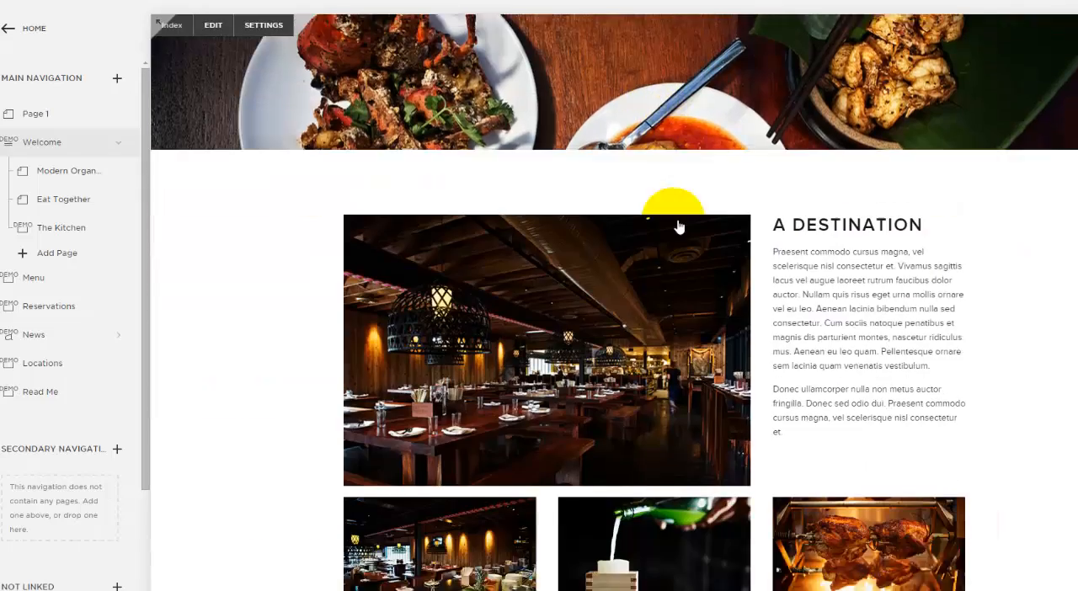
pyautogui.scroll(5, 797, 240)
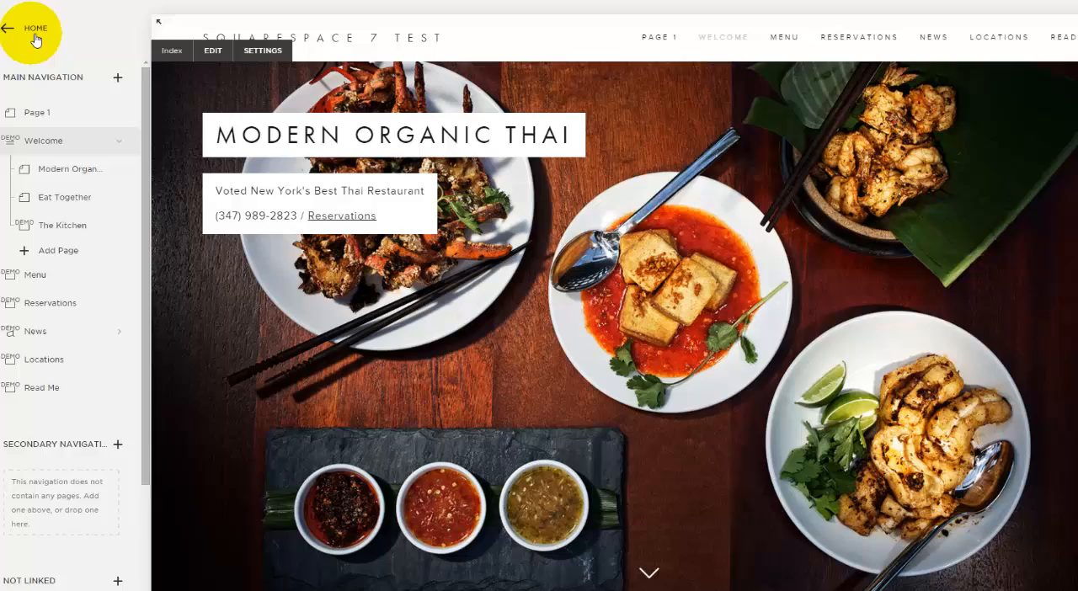
# Step: Open the site's Style Editor and review its options for header, navigation, parallax images, page title and description, and main content
pyautogui.click(29, 31)
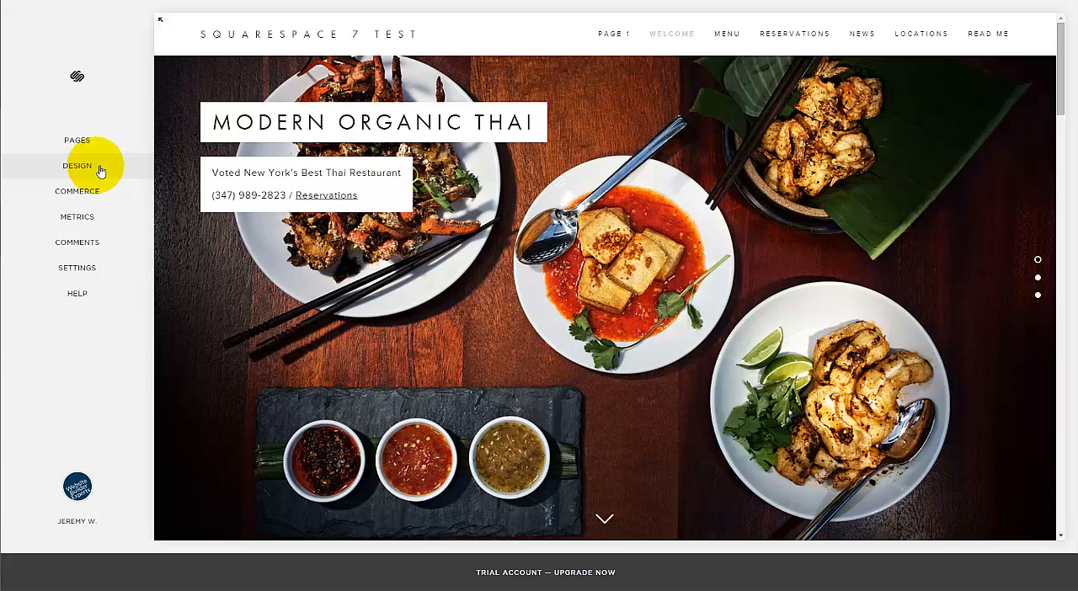
pyautogui.click(99, 171)
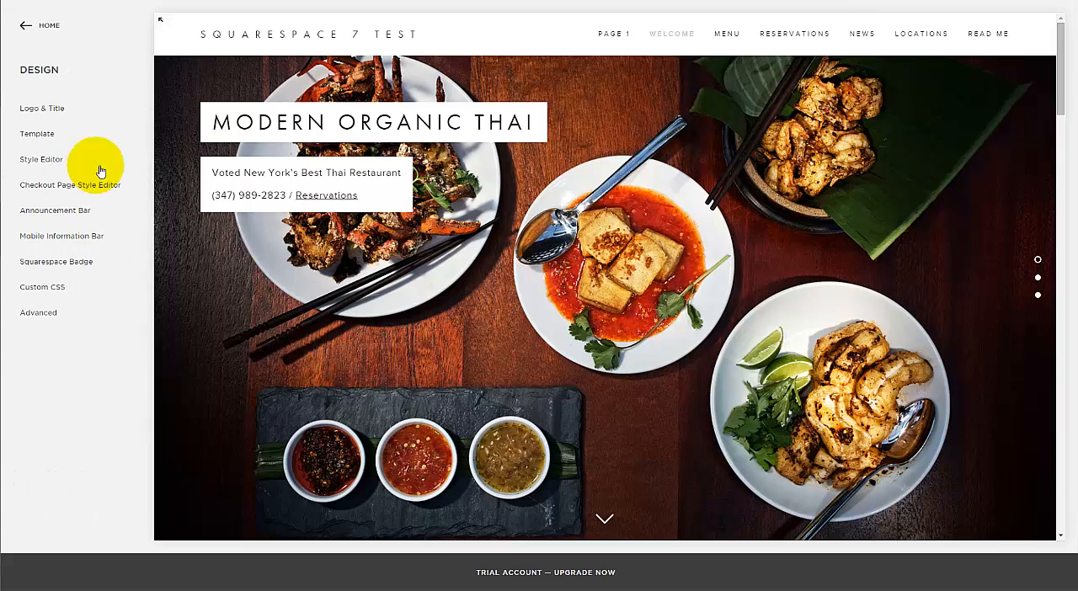
pyautogui.click(49, 162)
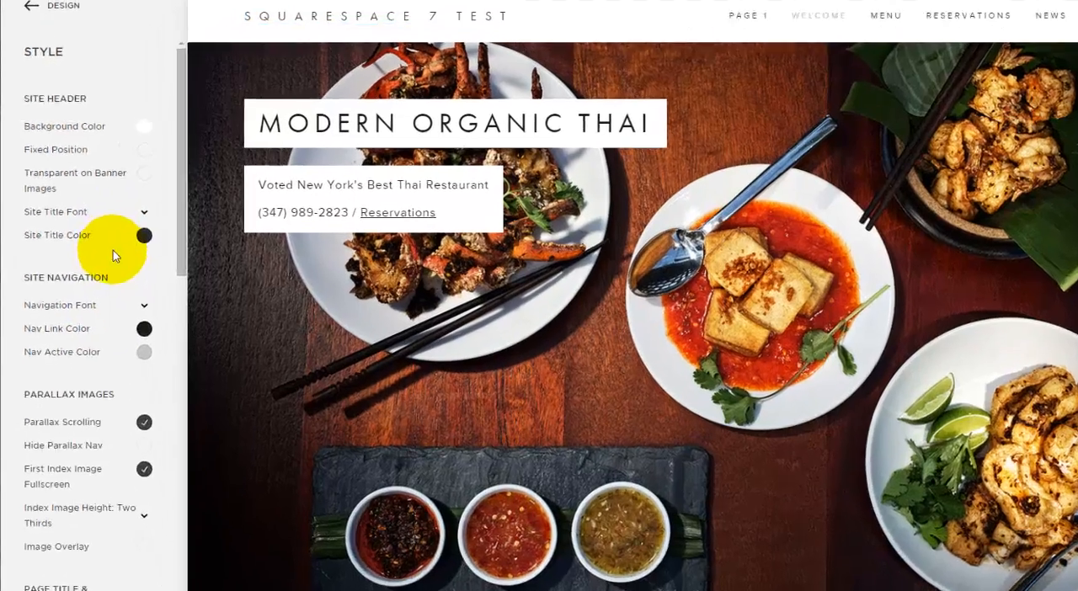
pyautogui.scroll(-3, 96, 231)
pyautogui.scroll(4, 159, 246)
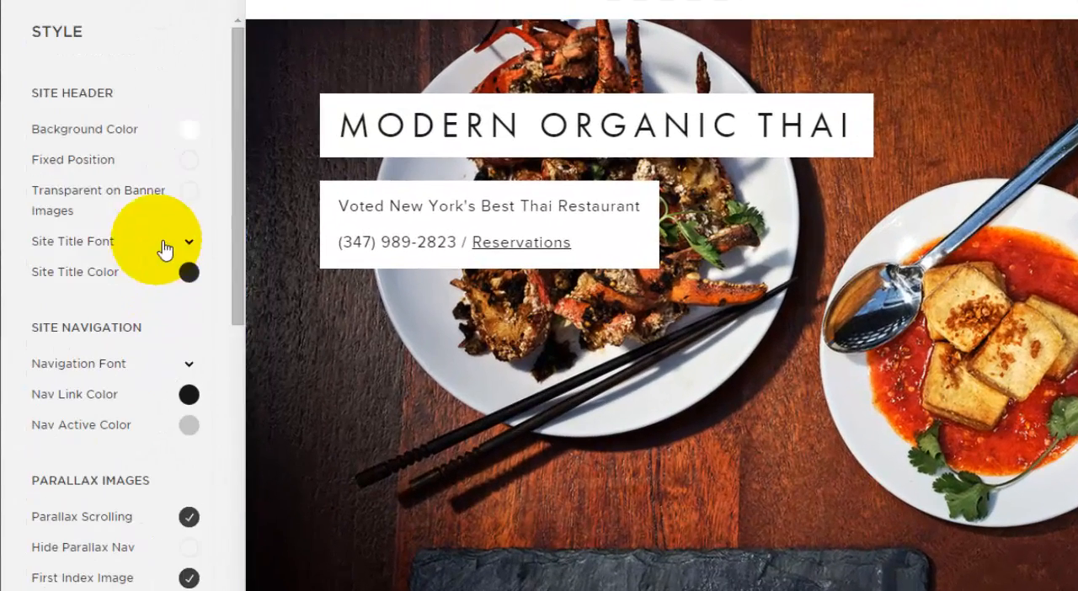
pyautogui.scroll(-4, 128, 296)
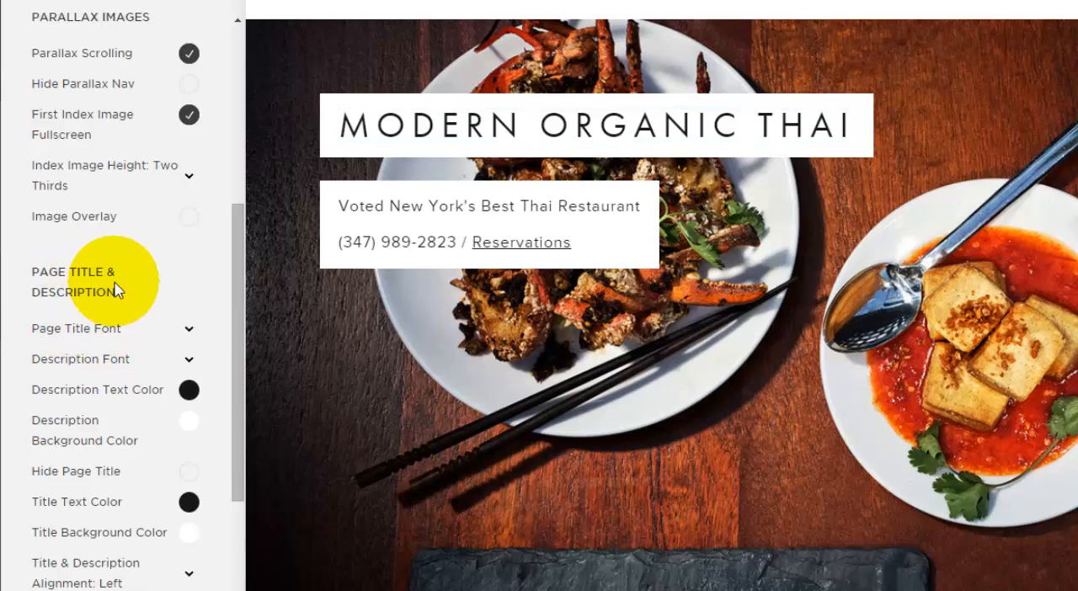
pyautogui.scroll(-5, 152, 311)
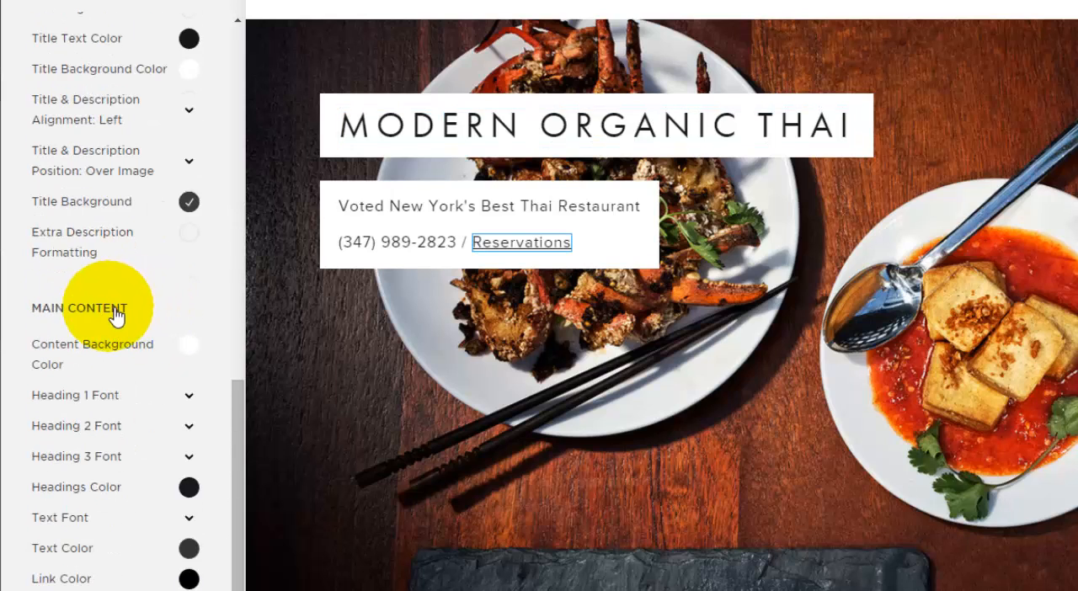
pyautogui.scroll(-1, 112, 315)
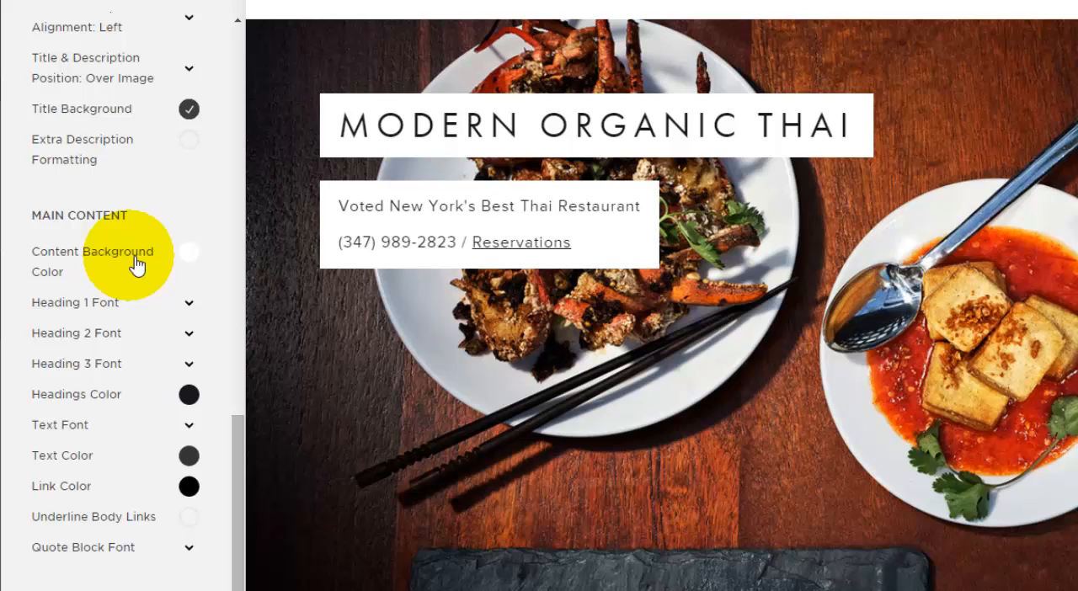
# Step: Finish reviewing the Style Editor's main content options, and check the Custom CSS area before returning to the Design options
pyautogui.scroll(-3, 136, 265)
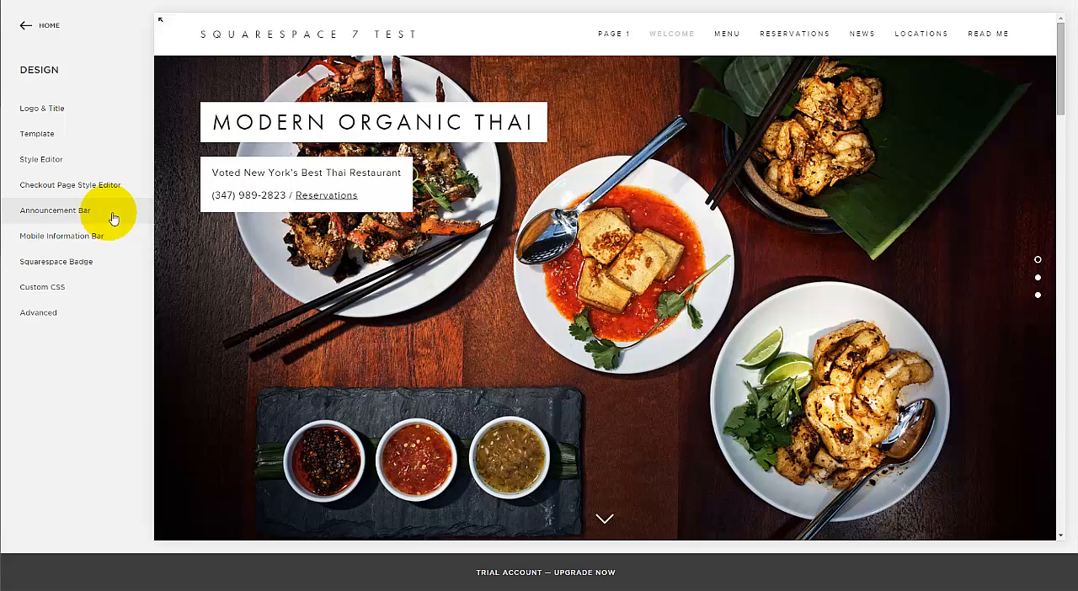
pyautogui.click(64, 288)
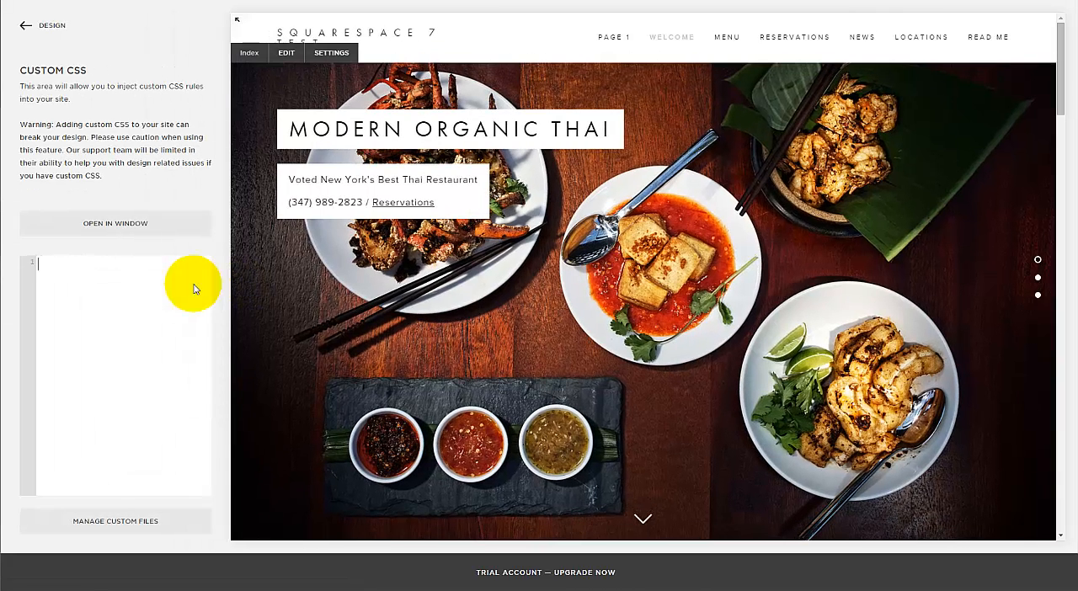
pyautogui.click(26, 28)
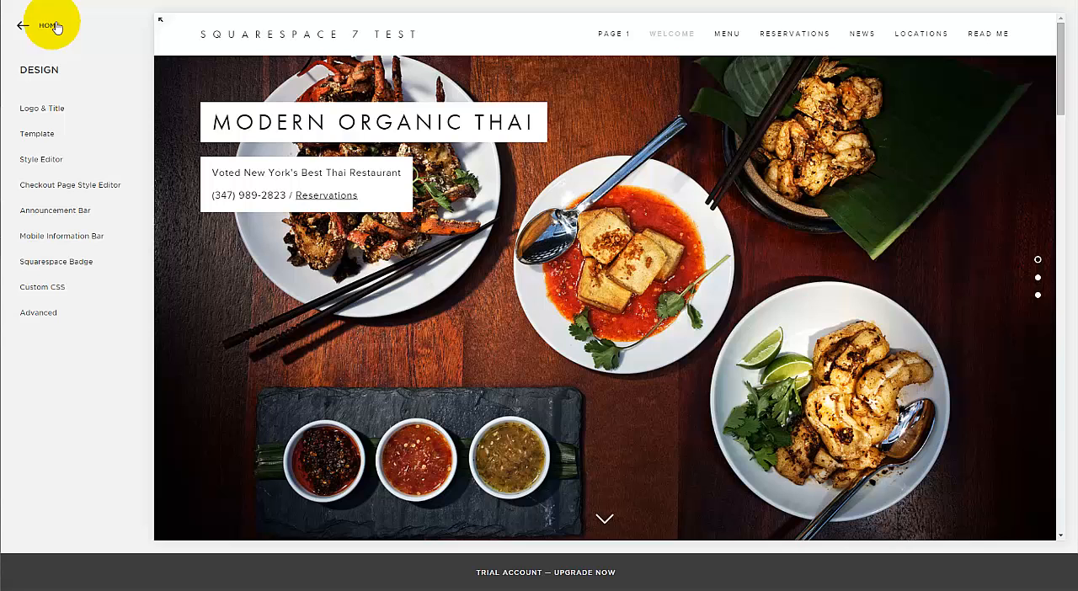
# Step: Open the Reservations page, expand its preview to full screen and look it over from the banner down to the footer
pyautogui.click(786, 38)
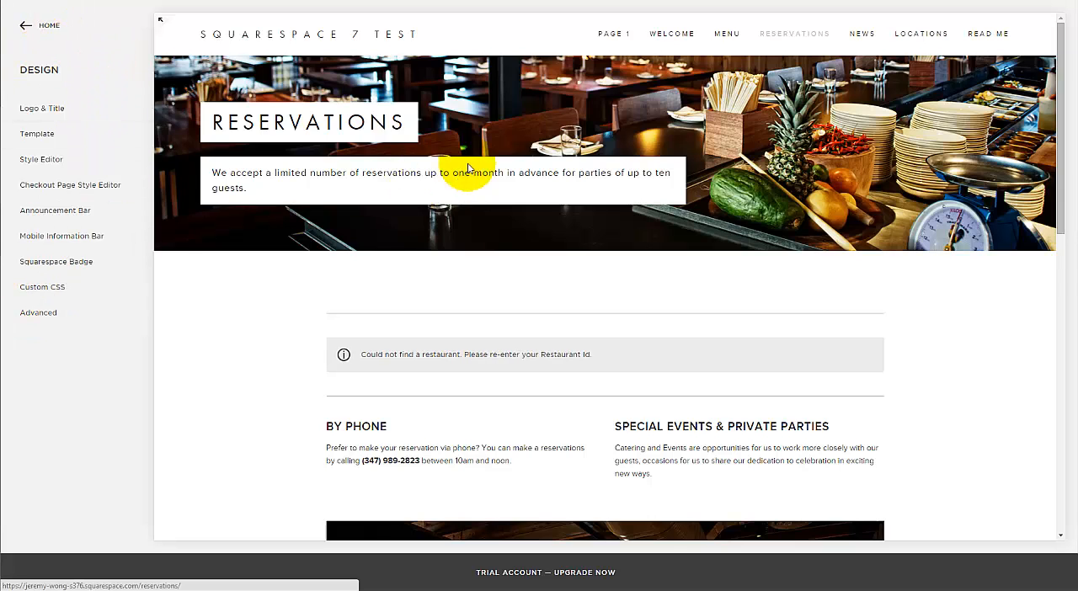
pyautogui.scroll(-5, 668, 164)
pyautogui.scroll(5, 683, 171)
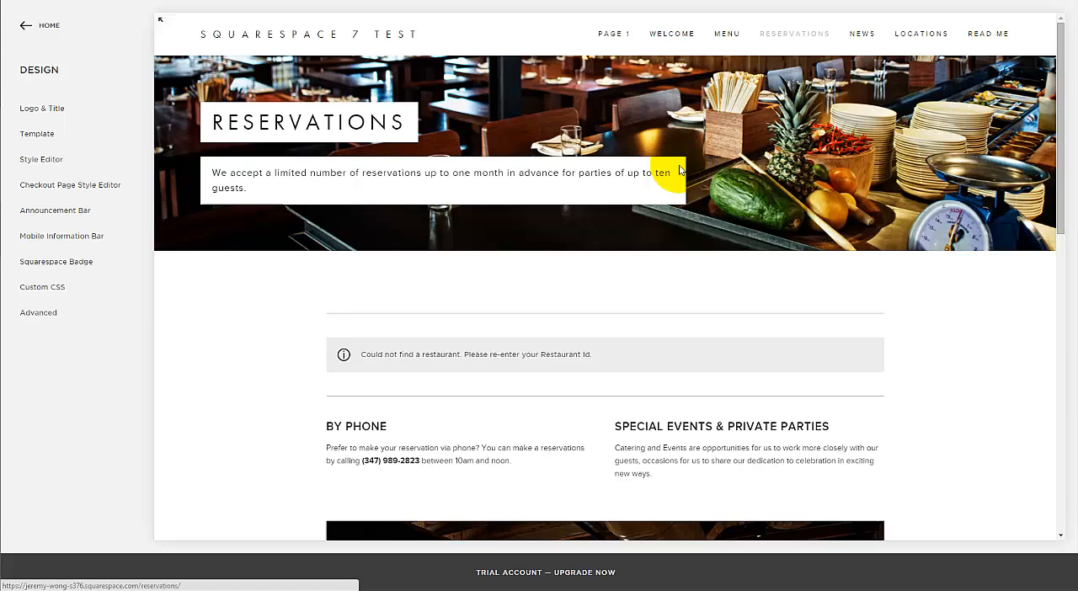
pyautogui.click(164, 23)
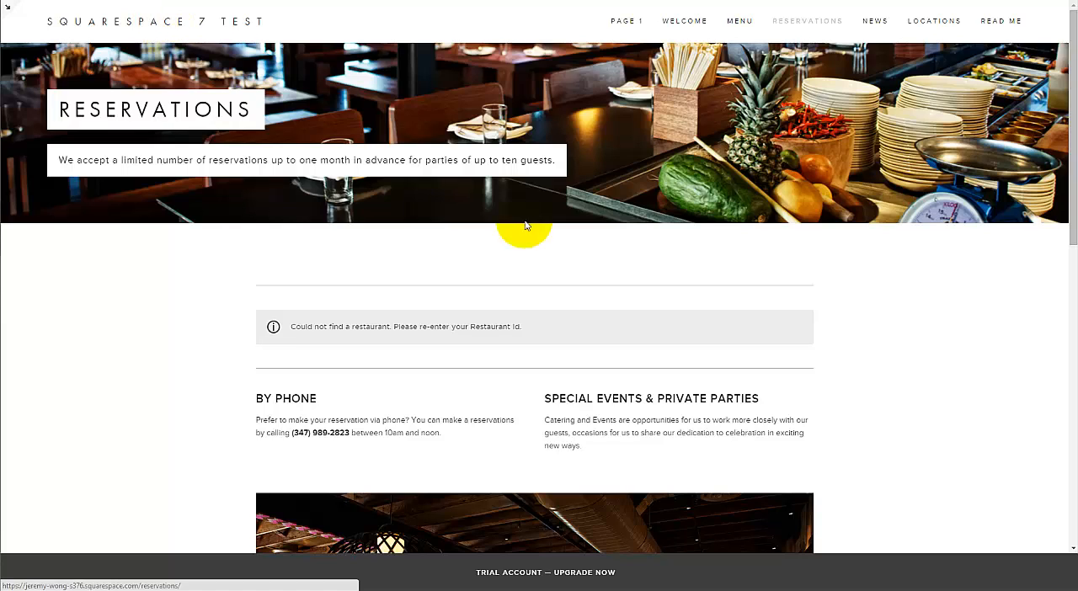
pyautogui.scroll(-8, 974, 305)
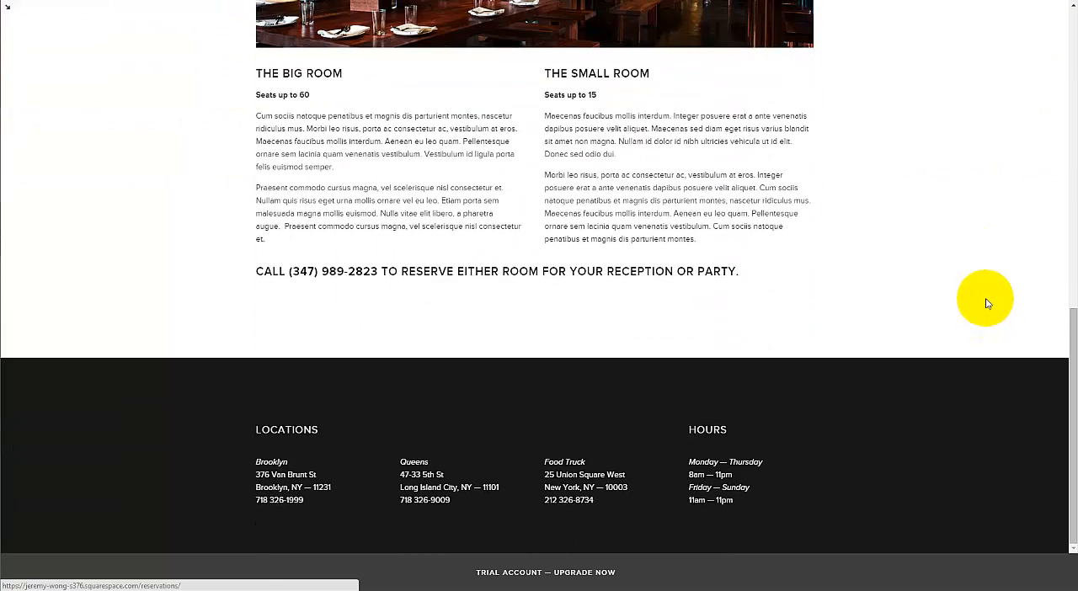
pyautogui.scroll(10, 986, 303)
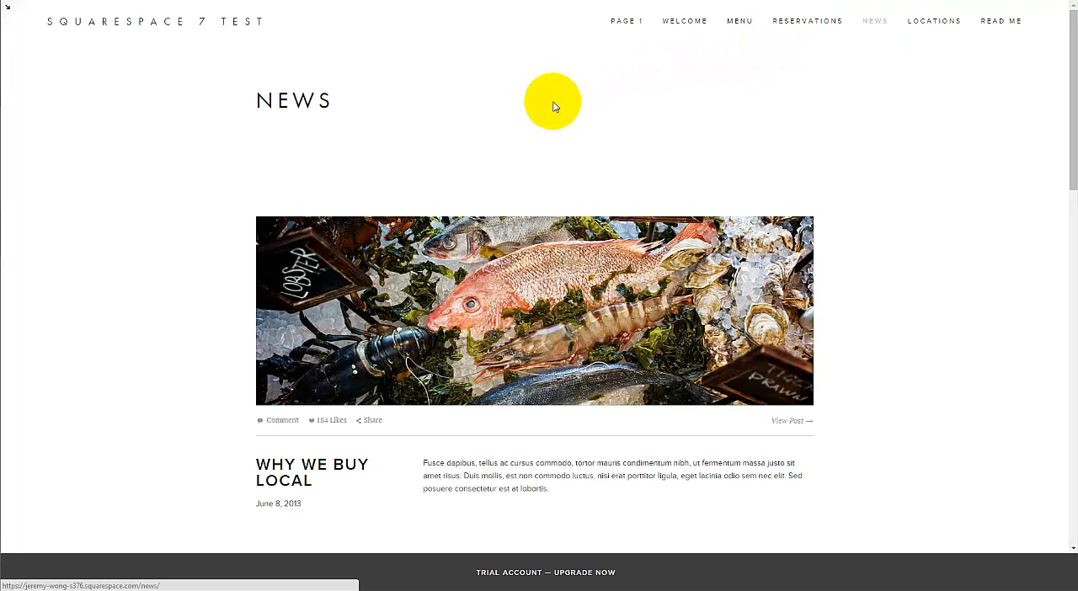
# Step: Look through the News page's blog posts in the full-screen preview and return to the Design options
pyautogui.scroll(-10, 832, 168)
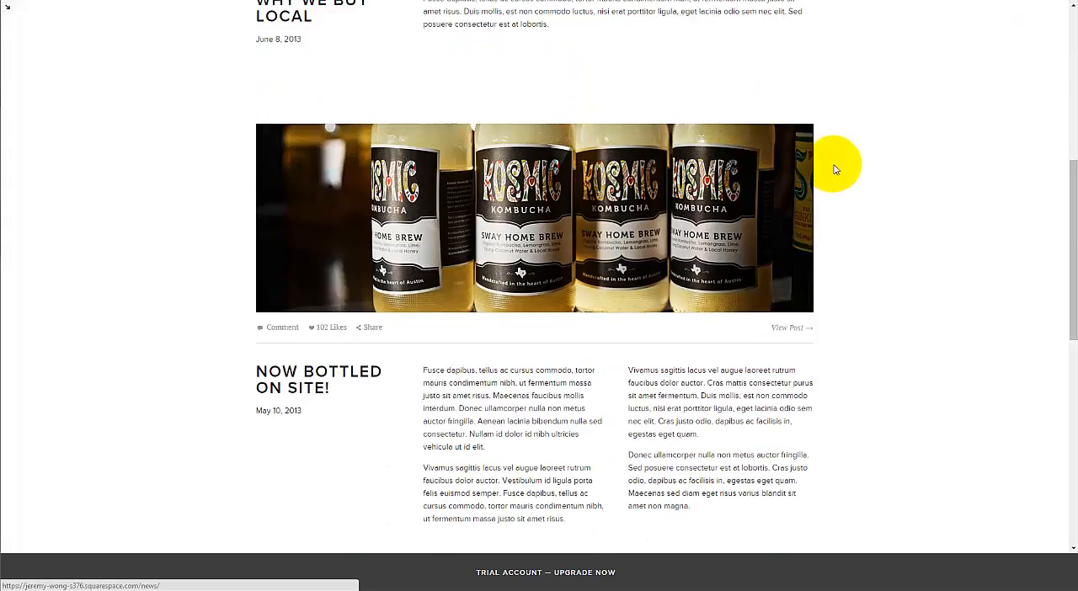
pyautogui.scroll(10, 834, 164)
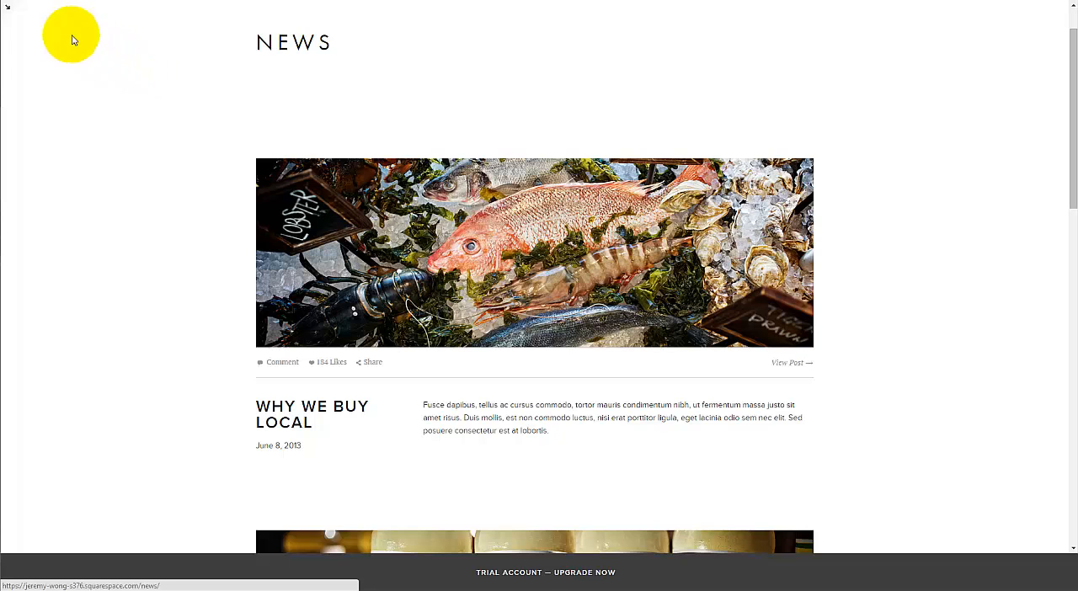
pyautogui.click(11, 11)
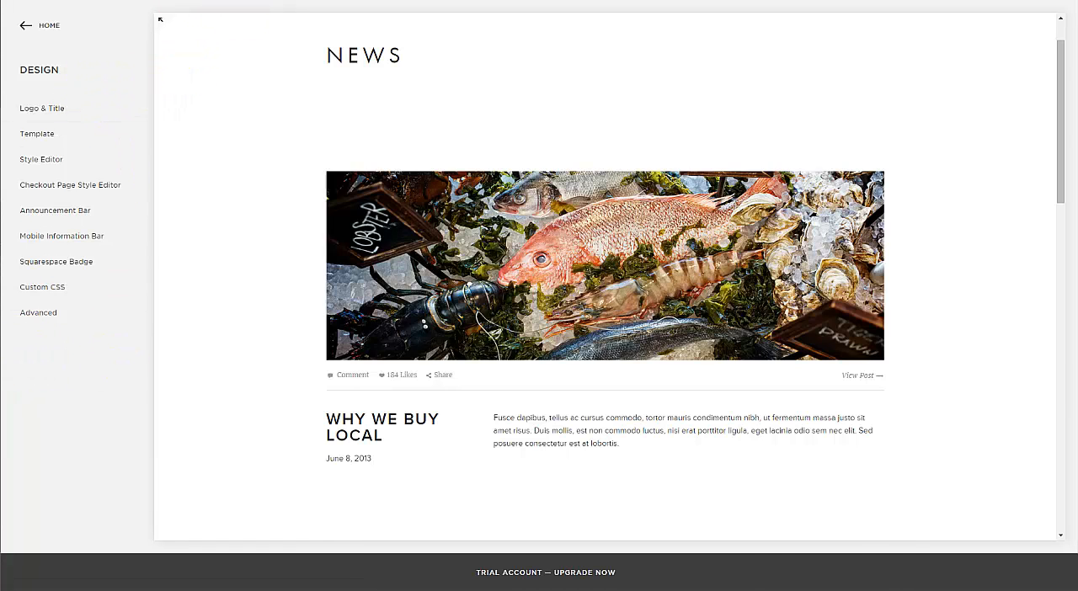
# Step: Shrink the browser window to a narrow width to view the News page's phone layout
pyautogui.press('super+Down')
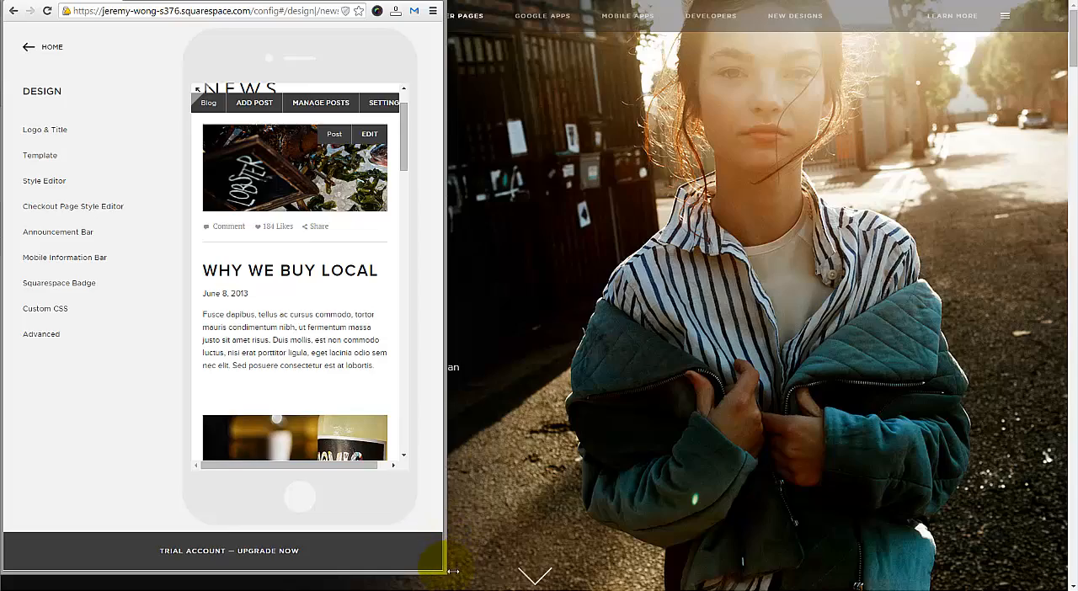
pyautogui.moveTo(446, 577); pyautogui.dragTo(409, 570)
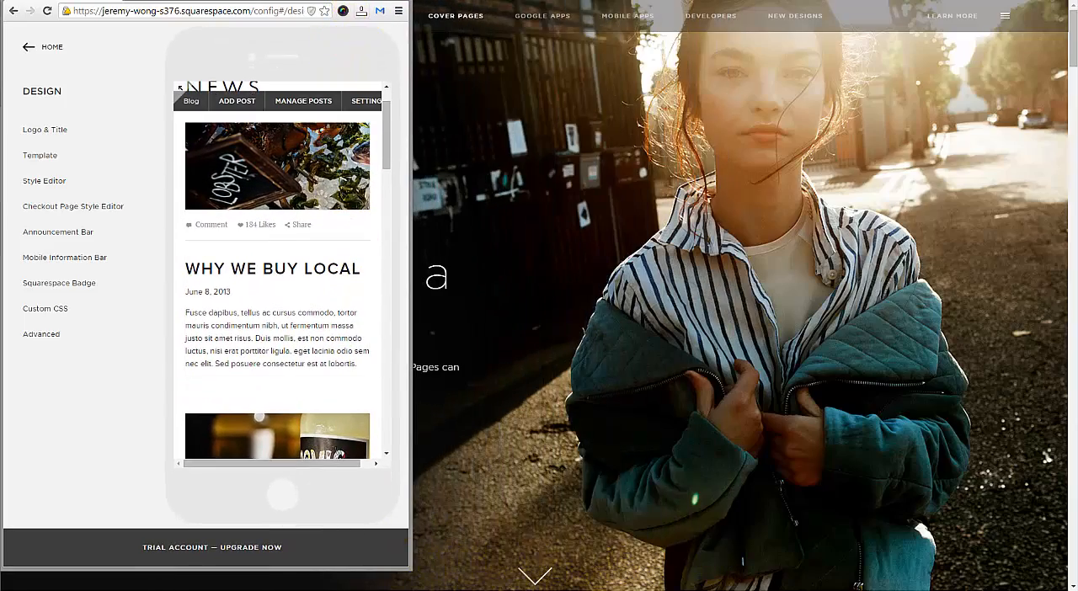